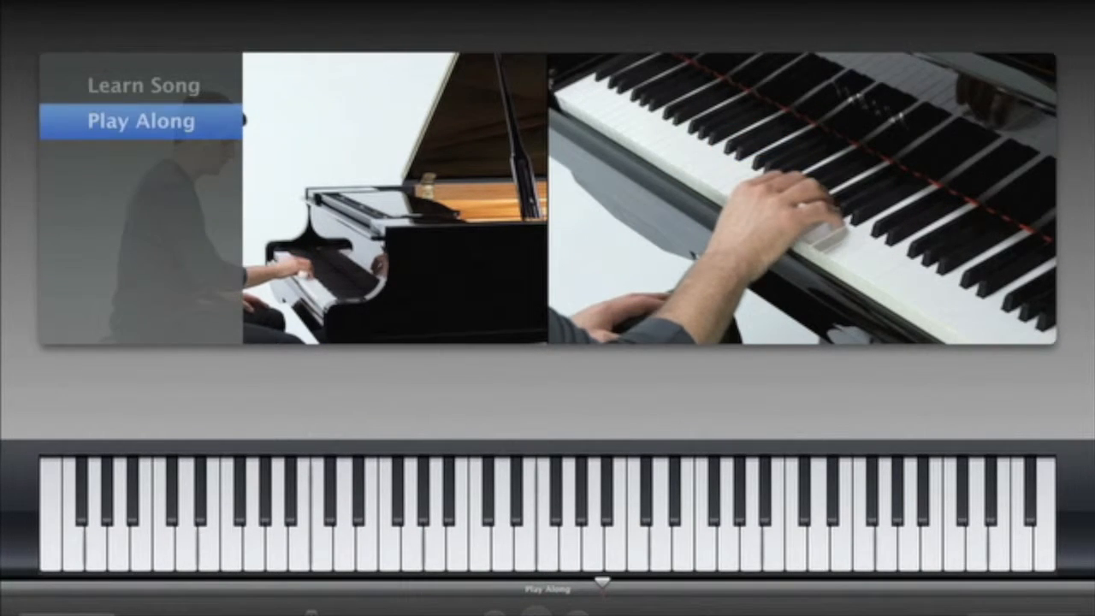
click(505, 595)
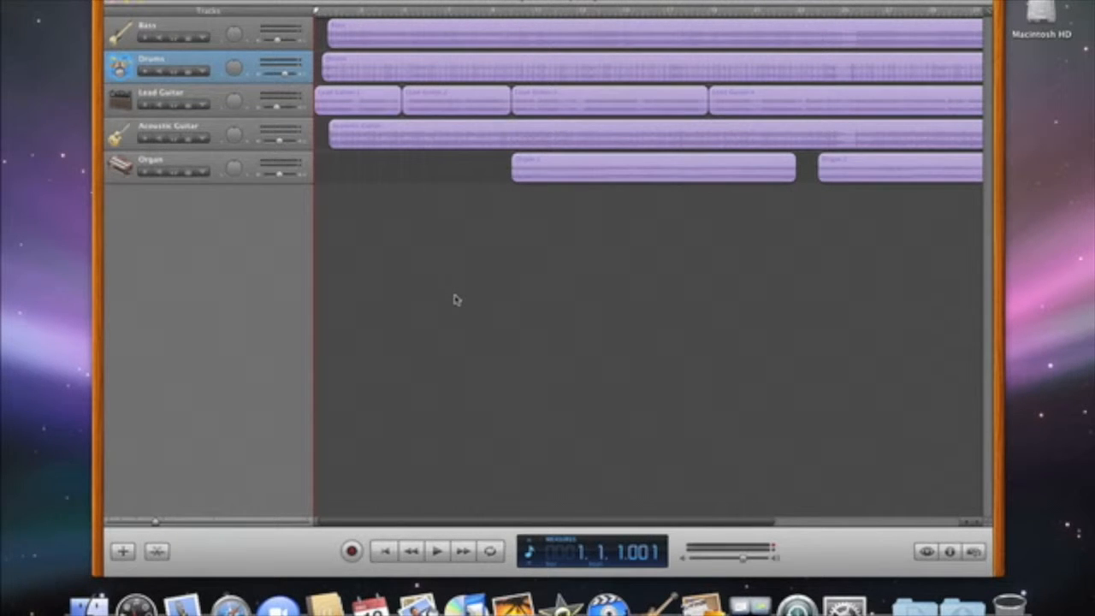
Play the song and try out the Drums mute and the Lead Guitar solo
key(space)
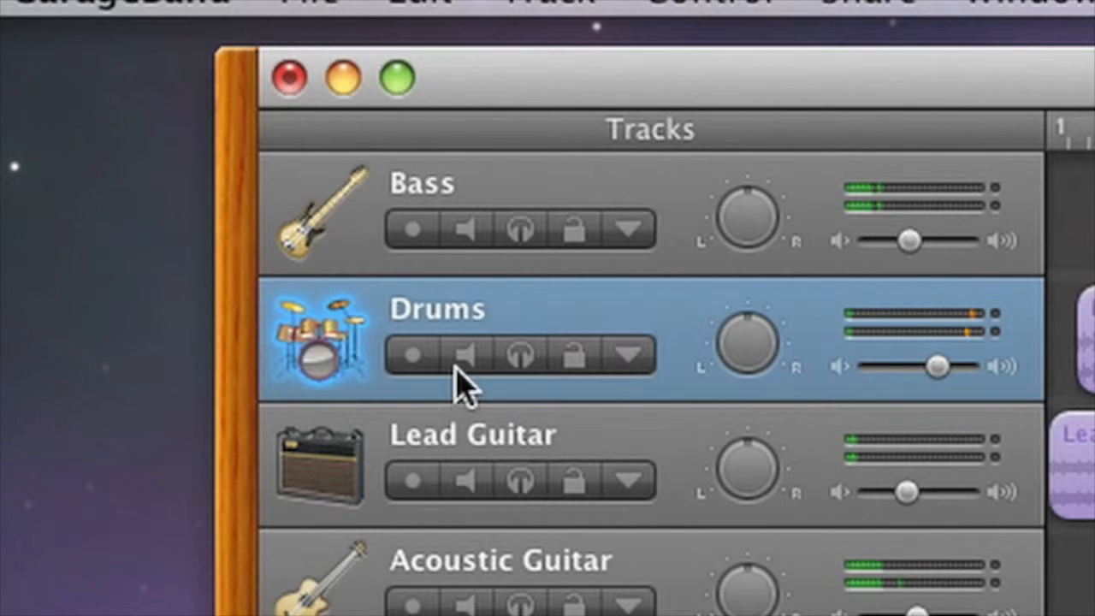
click(458, 370)
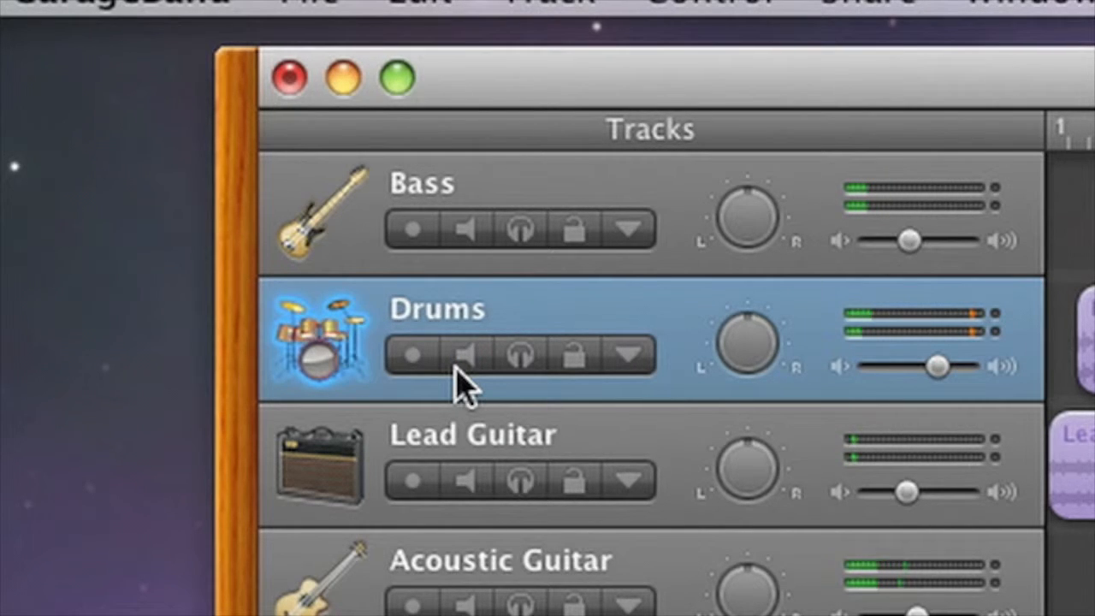
click(521, 482)
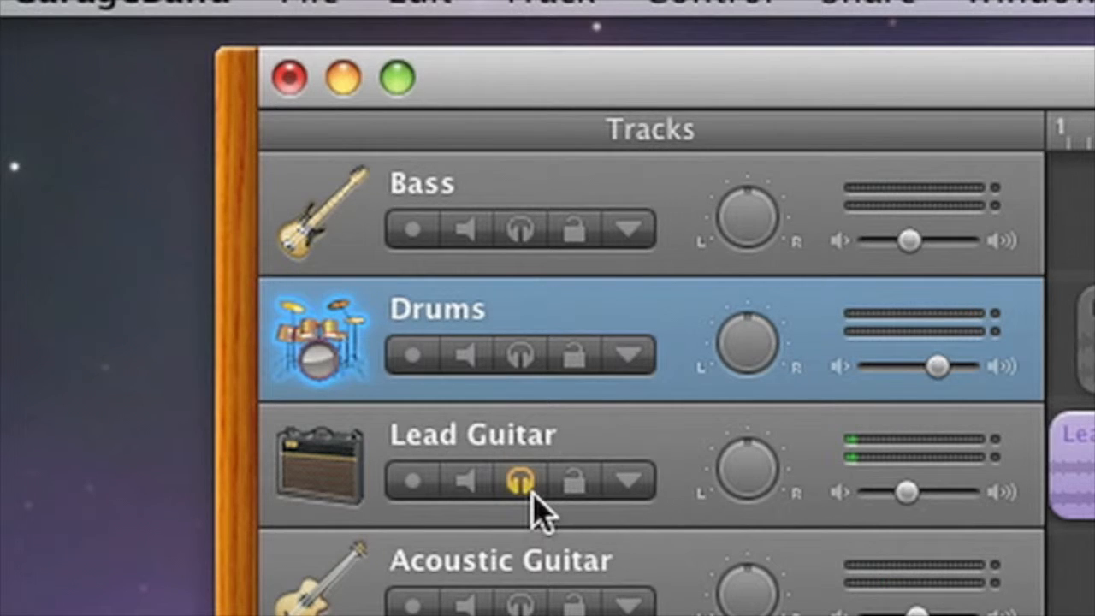
click(520, 482)
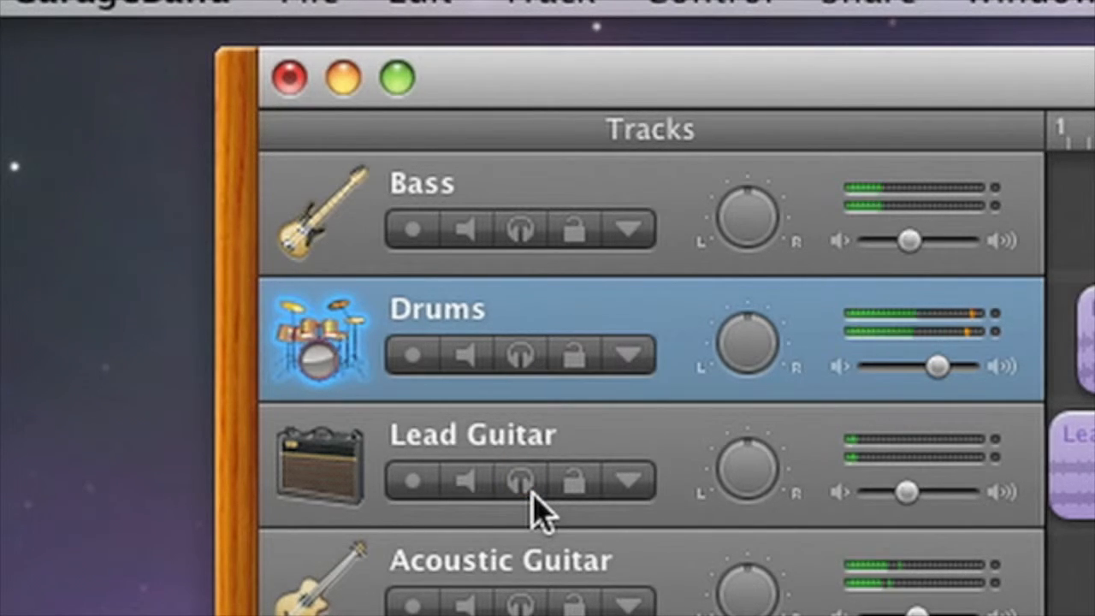
Raise the Lead Guitar track's volume slightly and pan the track a little to the right
drag(898, 495, 922, 505)
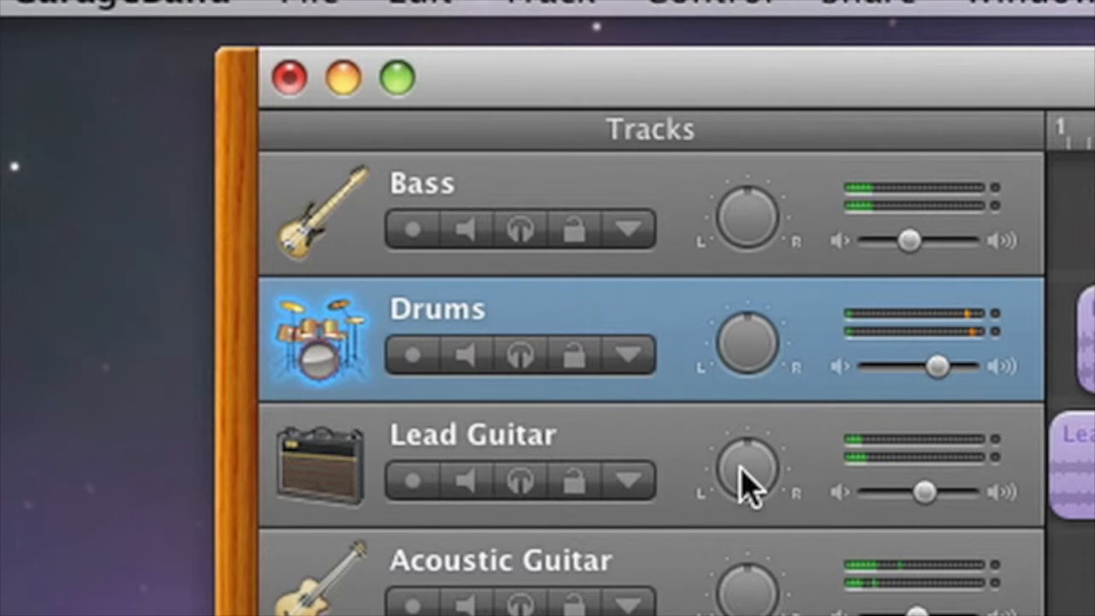
drag(739, 467, 741, 441)
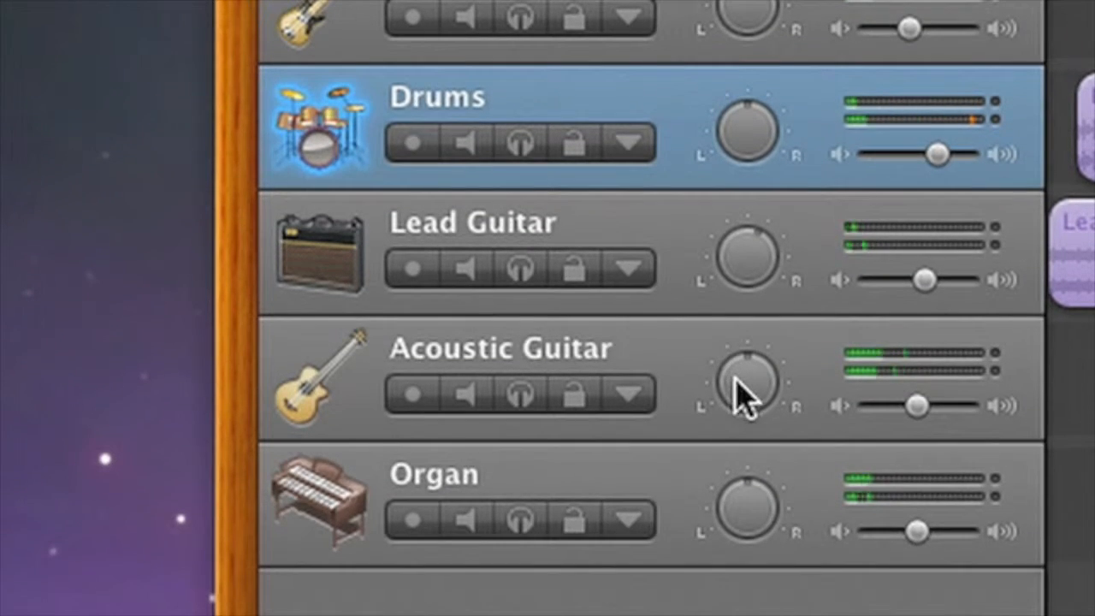
Pan the Acoustic Guitar and Organ tracks slightly to the left
drag(736, 582, 735, 582)
drag(735, 379, 737, 420)
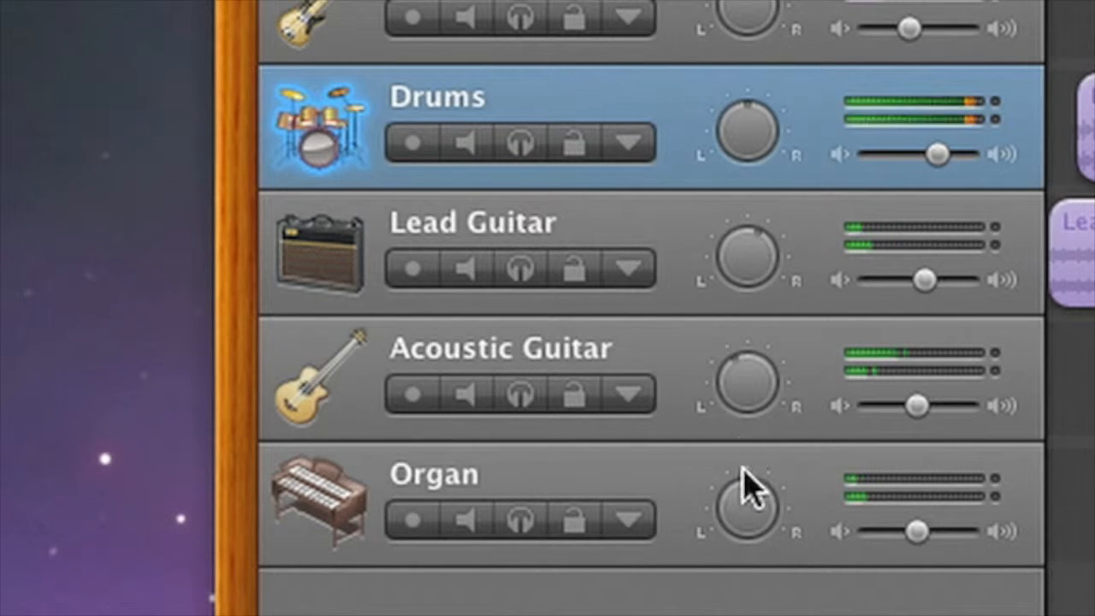
drag(741, 500, 742, 537)
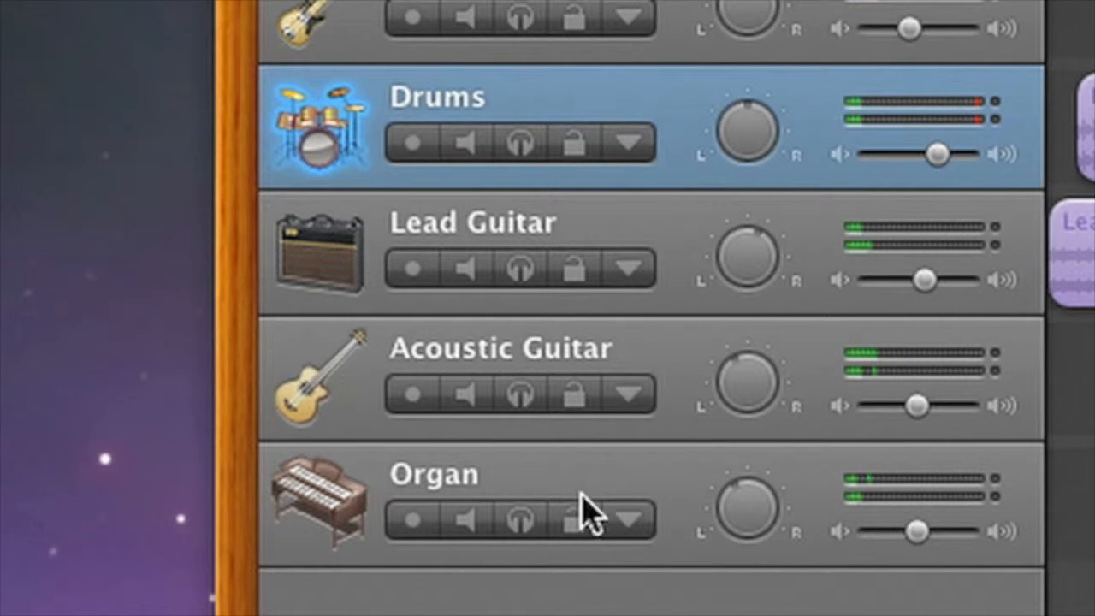
Enable Visual EQ on the Acoustic Guitar track and apply its Acoustic Guitar Clear preset
click(327, 409)
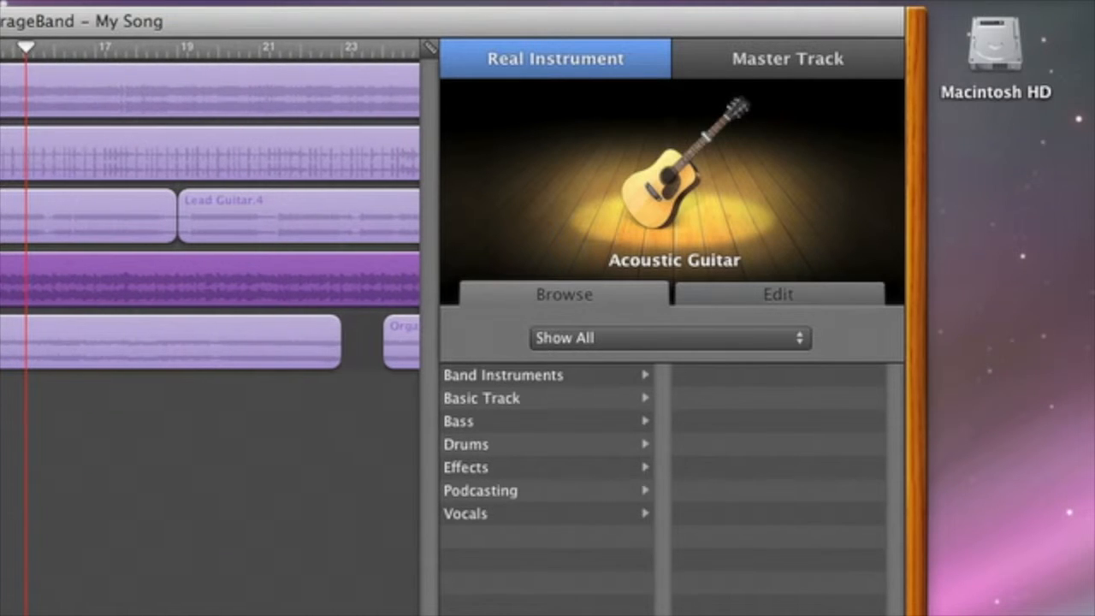
click(779, 295)
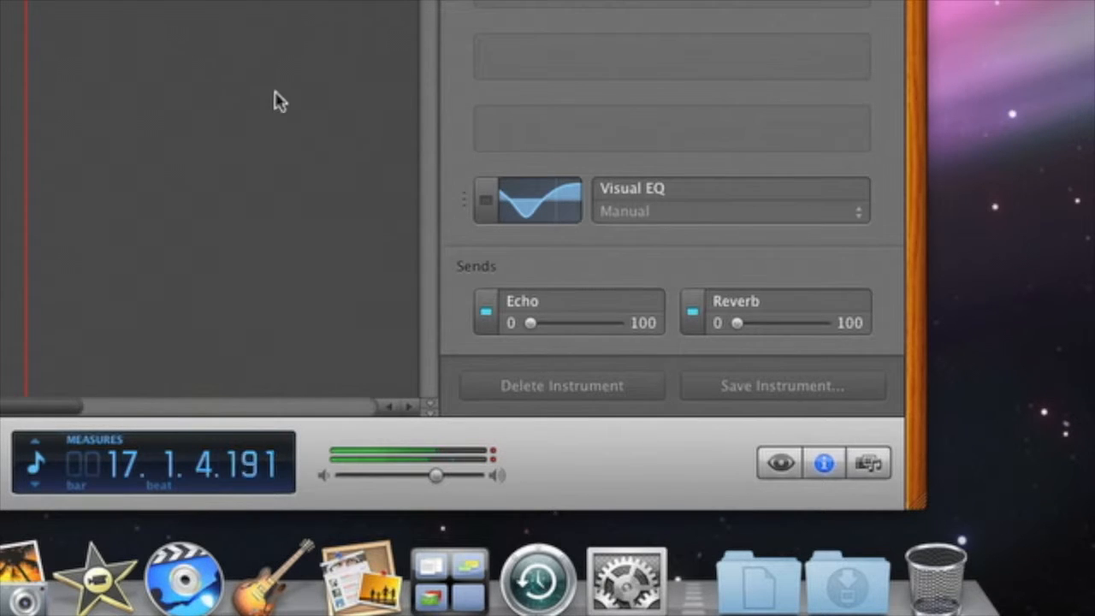
click(493, 200)
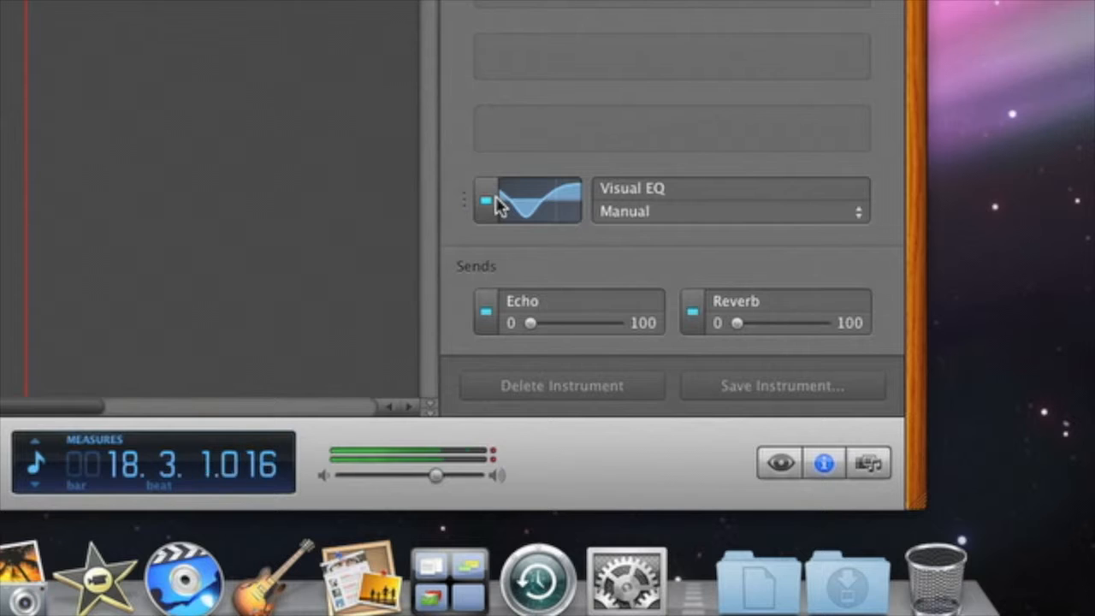
click(649, 217)
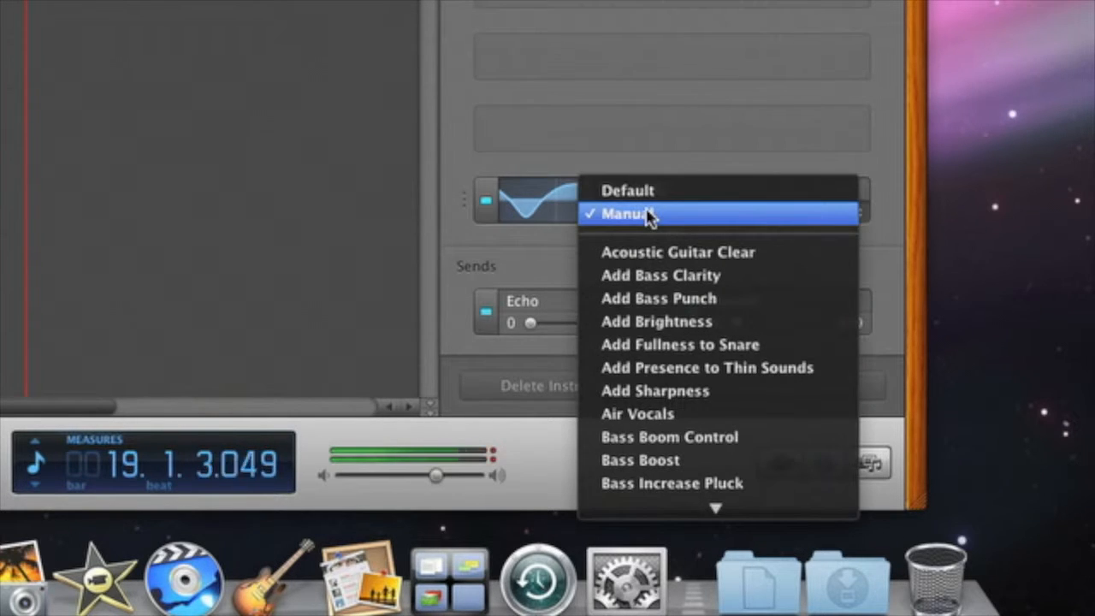
click(650, 252)
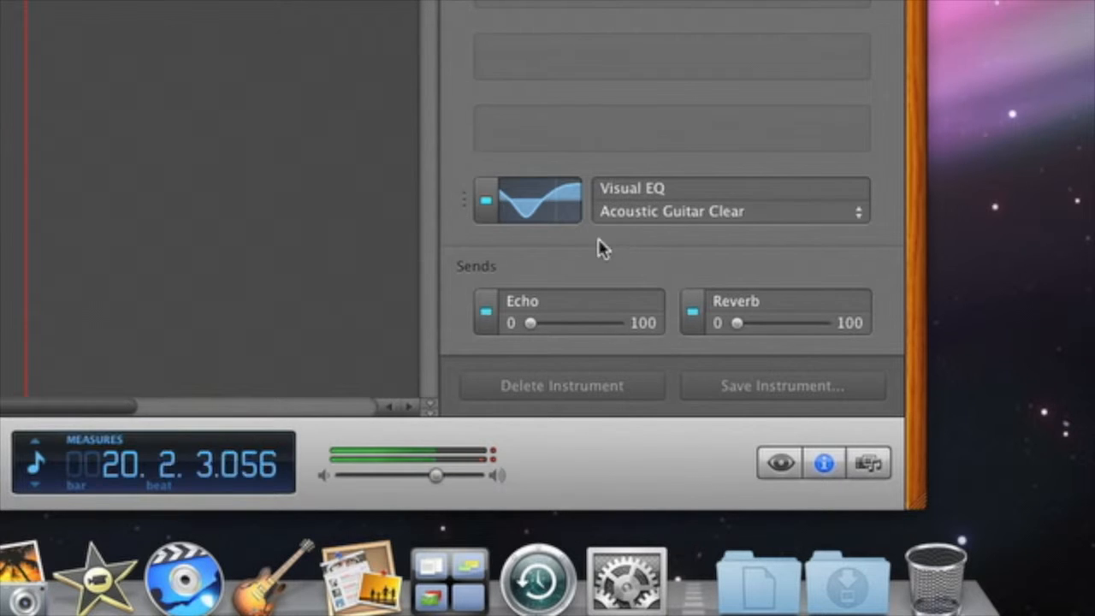
Boost the High Mid peak and lower the Bass band on the Acoustic Guitar track's Visual EQ curve
click(544, 212)
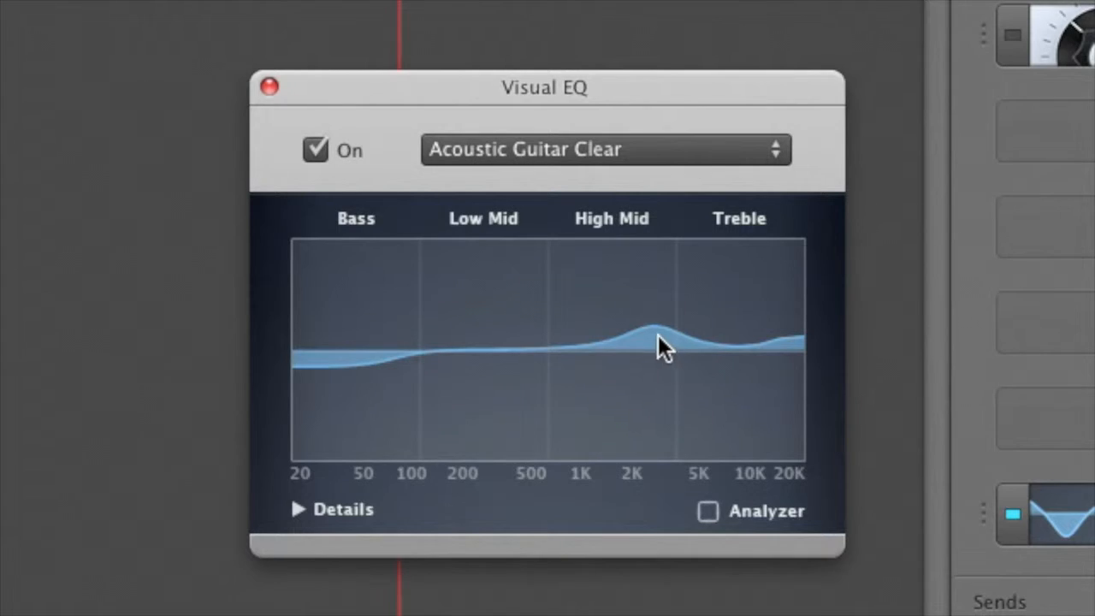
drag(654, 330, 654, 311)
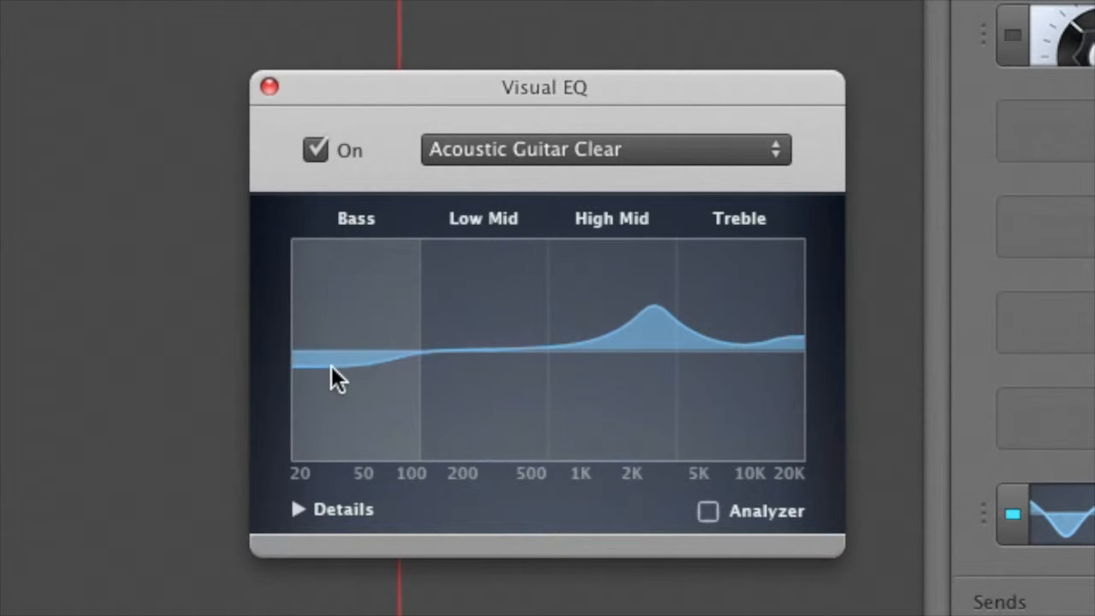
drag(331, 365, 332, 381)
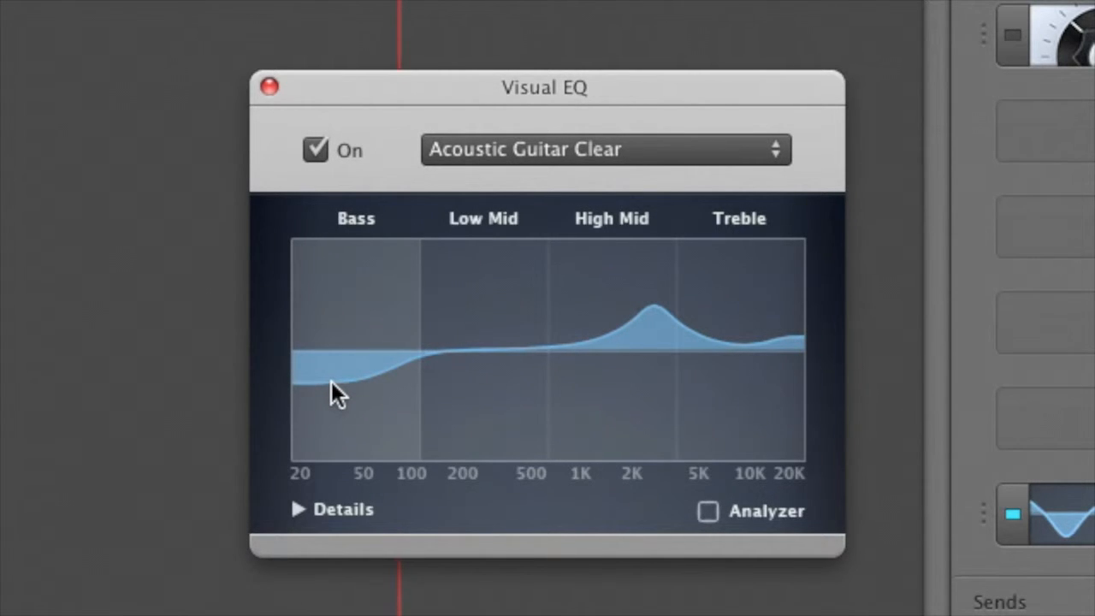
click(269, 86)
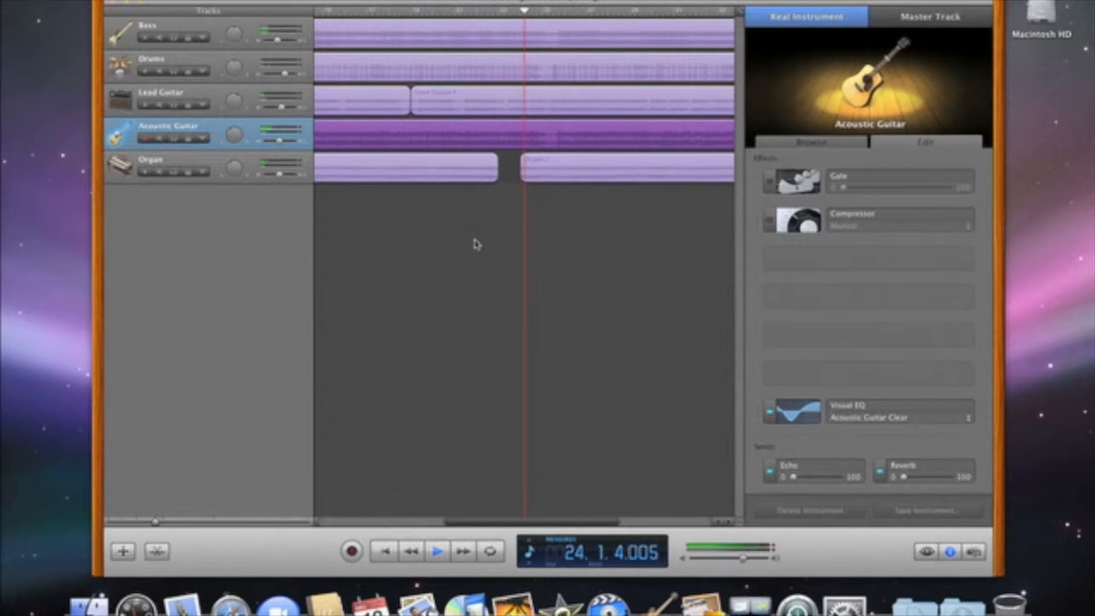
Add a Chorus effect with the Glimmer preset to the Acoustic Guitar track
click(780, 266)
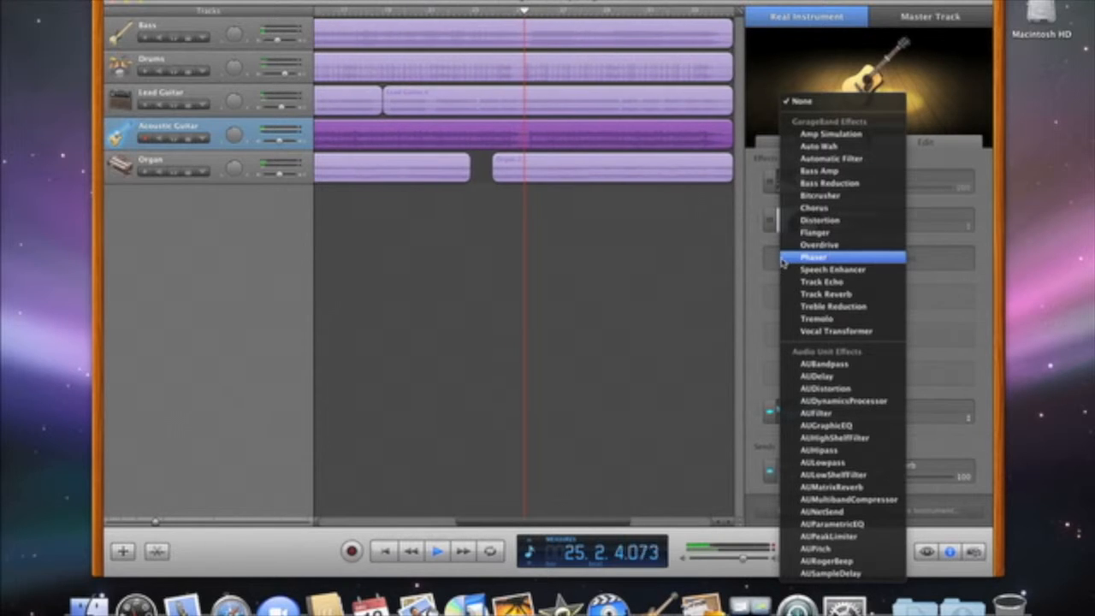
click(796, 211)
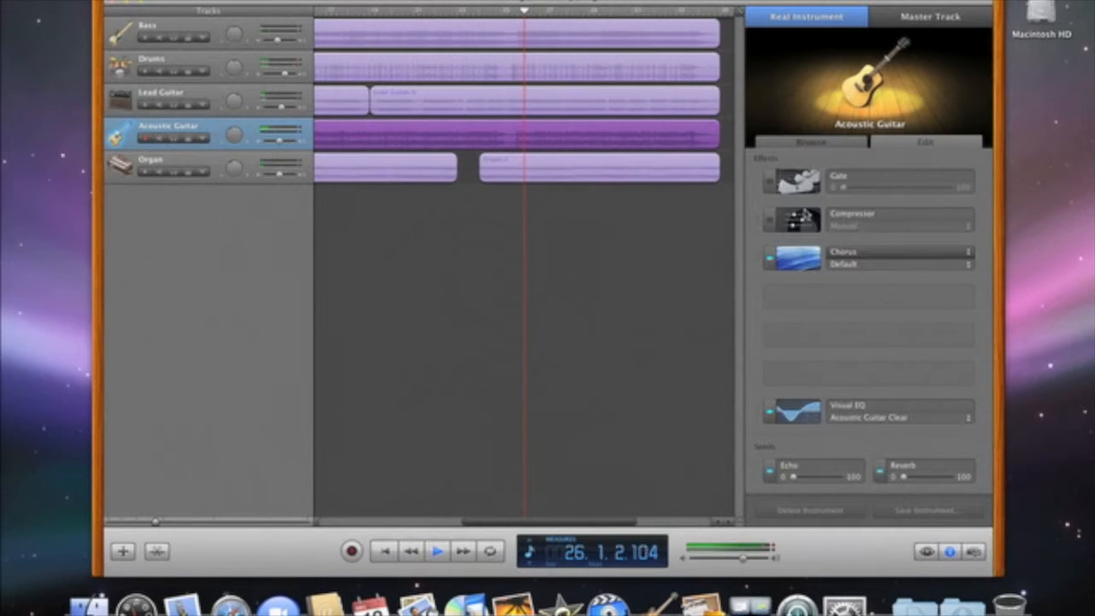
click(853, 266)
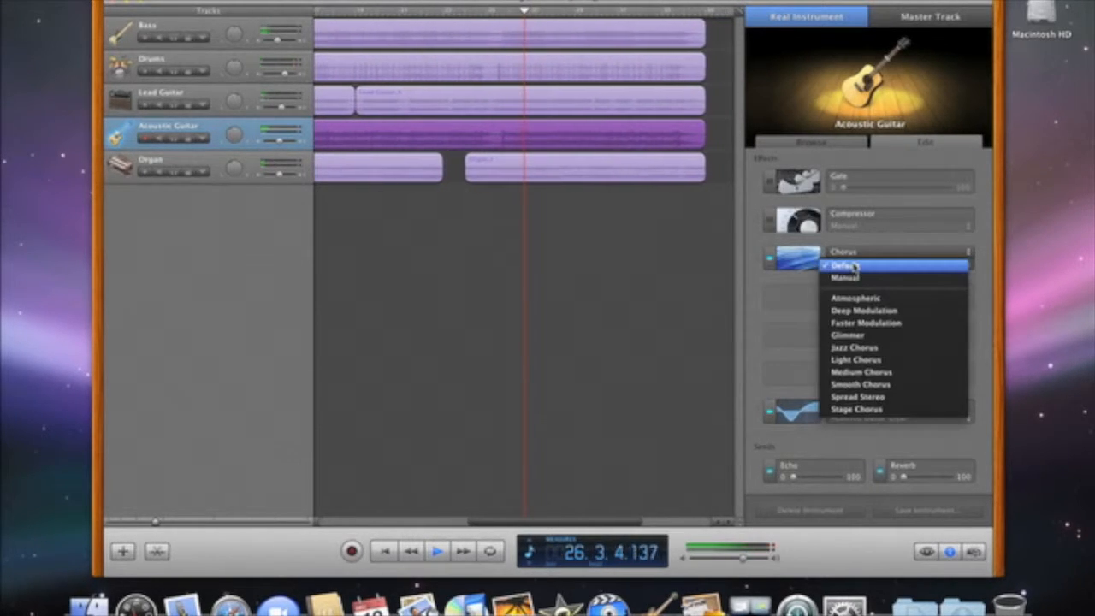
click(850, 335)
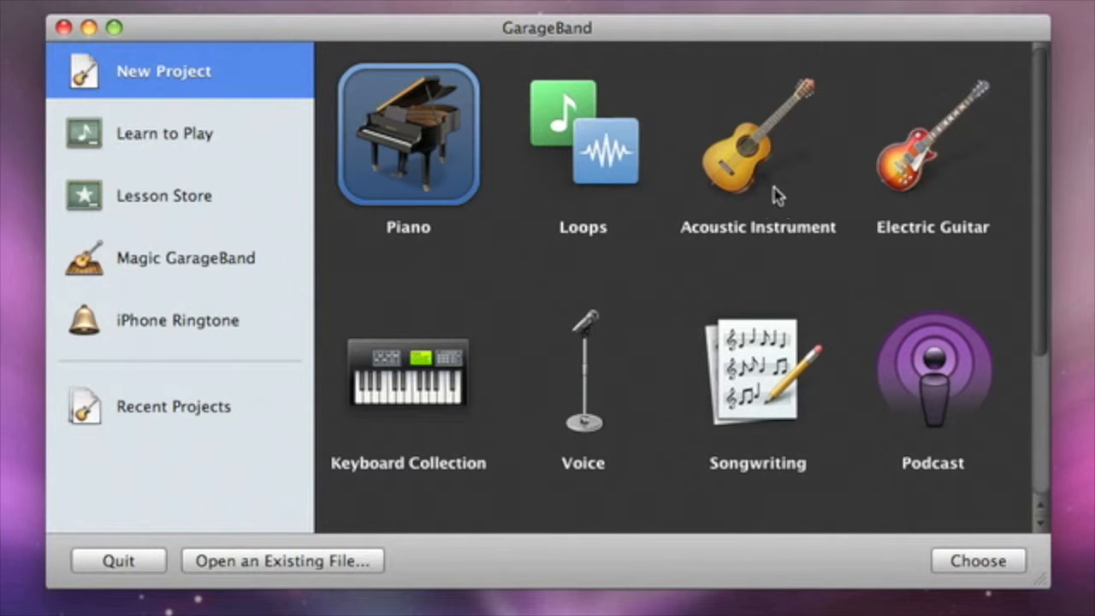
Create a new project from the Acoustic Instrument template named My Guitar Recording
click(796, 189)
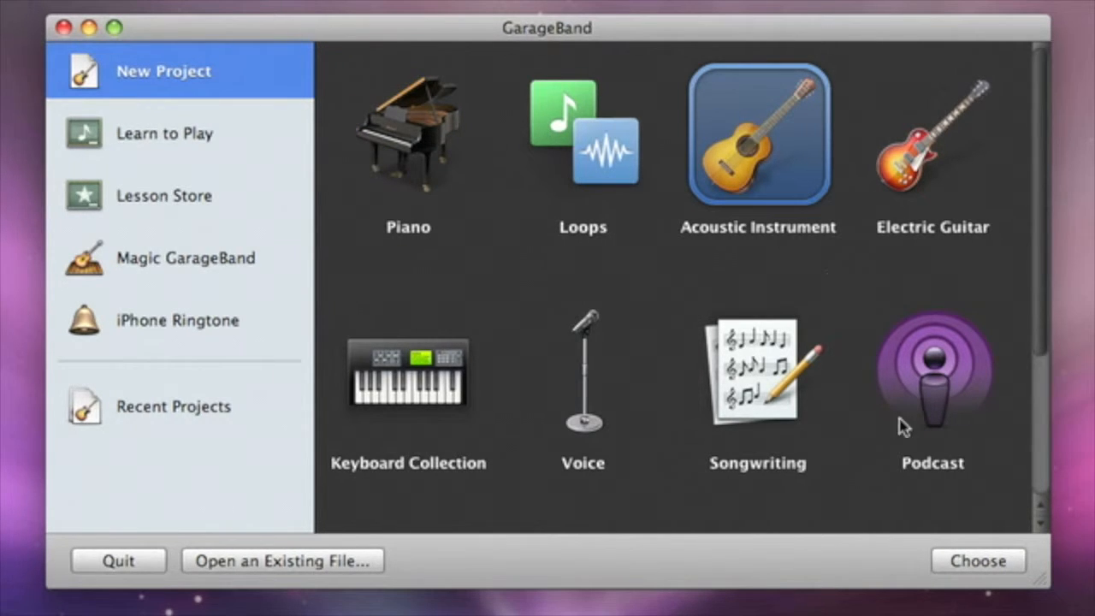
click(1010, 558)
text(My Guitar Reco)
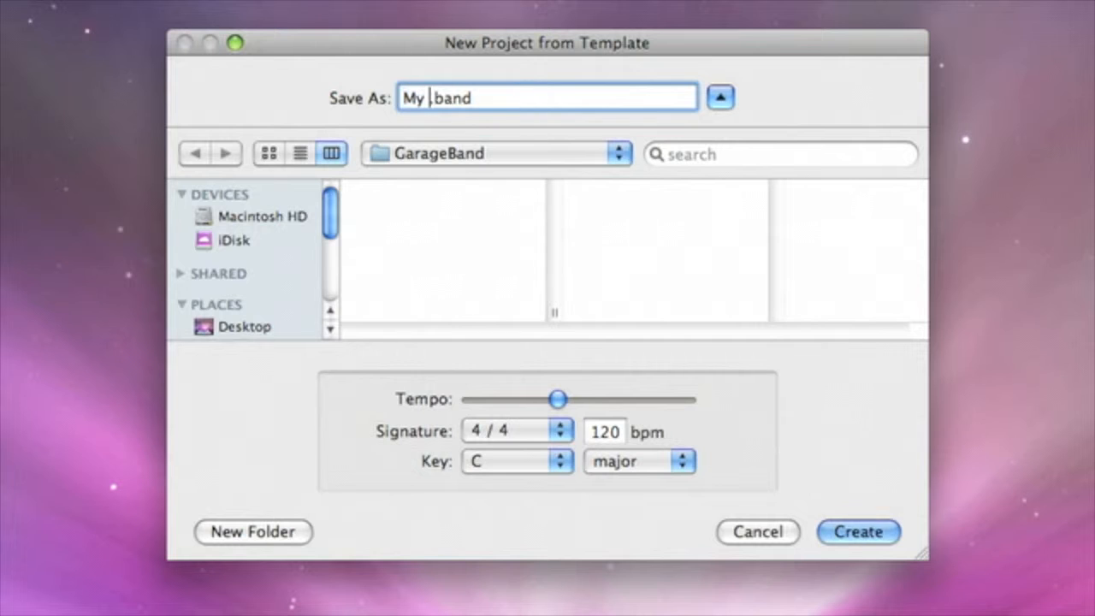
text(rding)
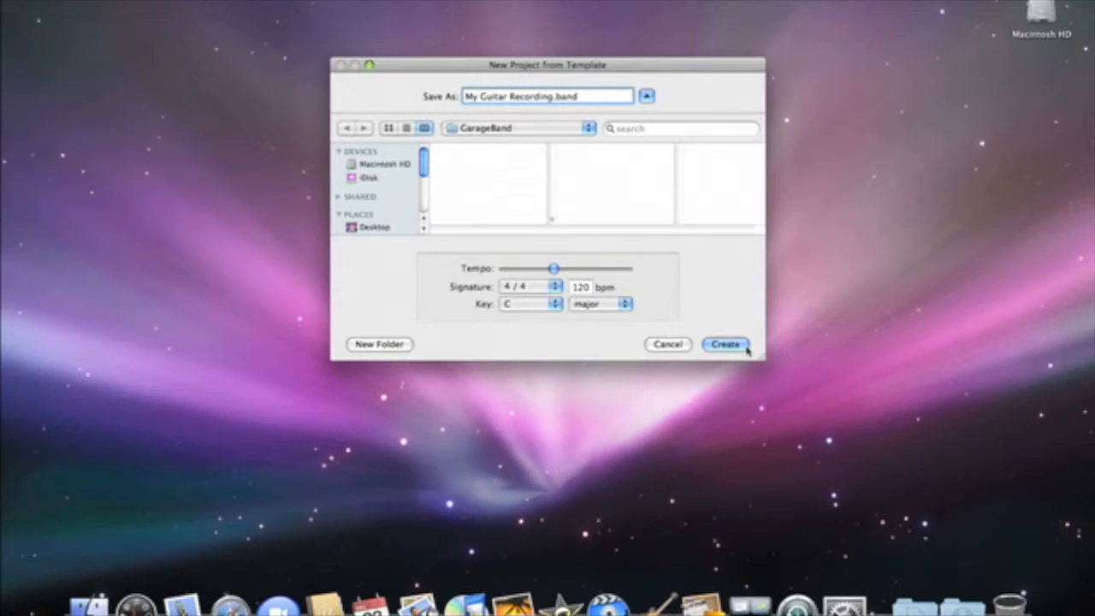
click(726, 345)
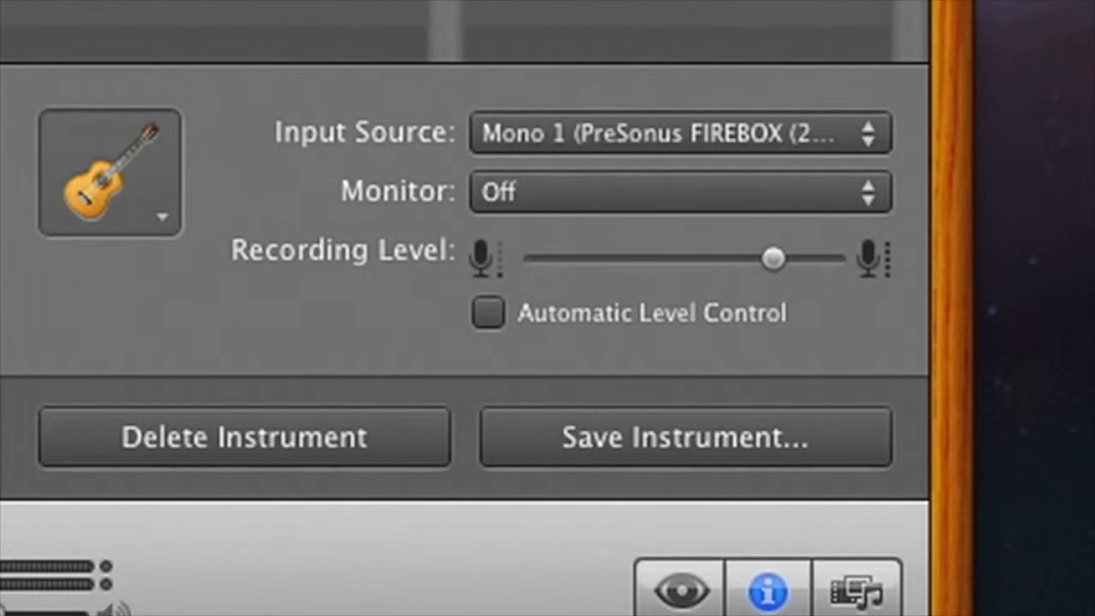
Set the track's input source to Stereo 1/2 (PreSonus FIREBOX (2177)) and turn monitoring On
click(837, 135)
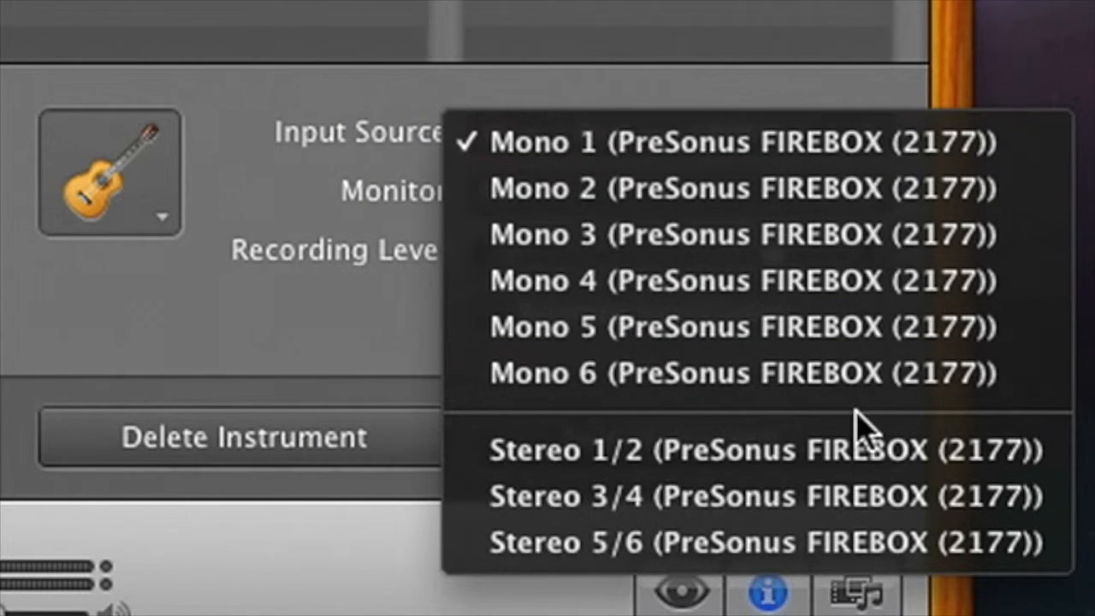
click(882, 462)
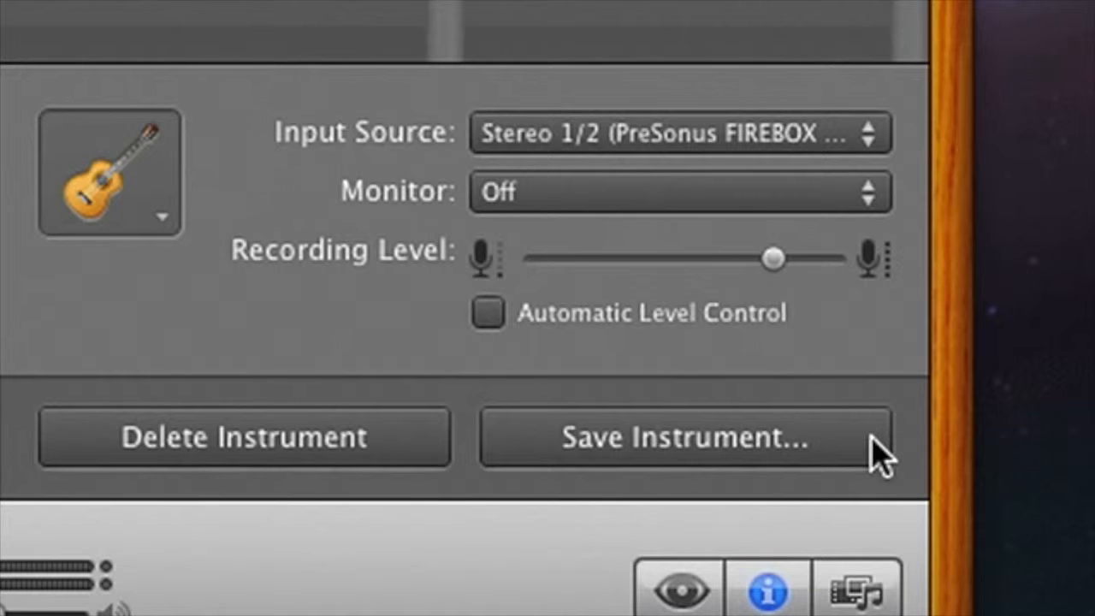
click(681, 191)
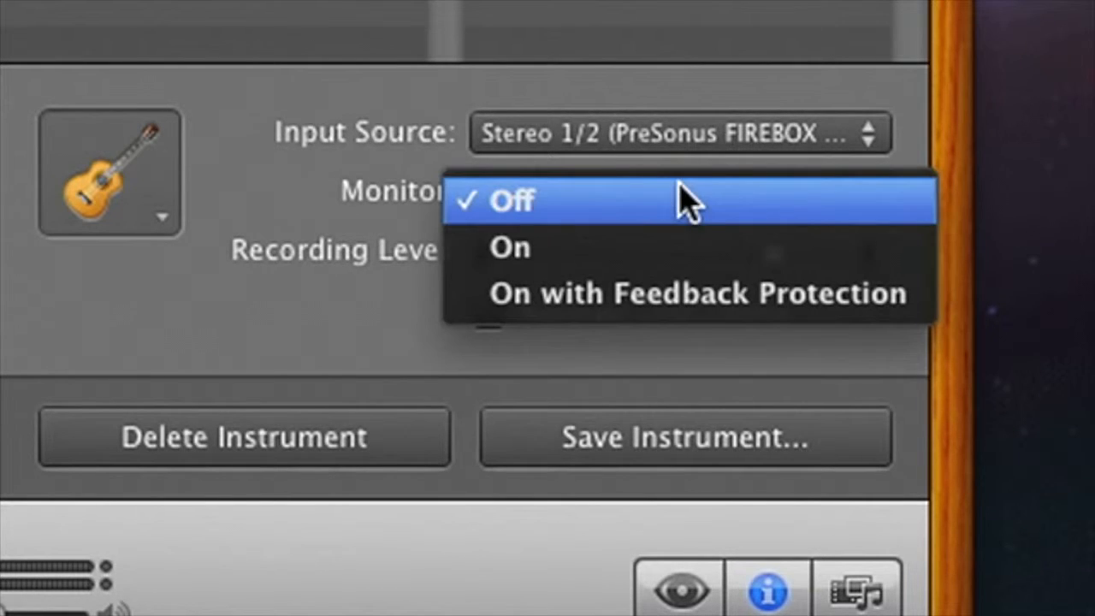
click(697, 262)
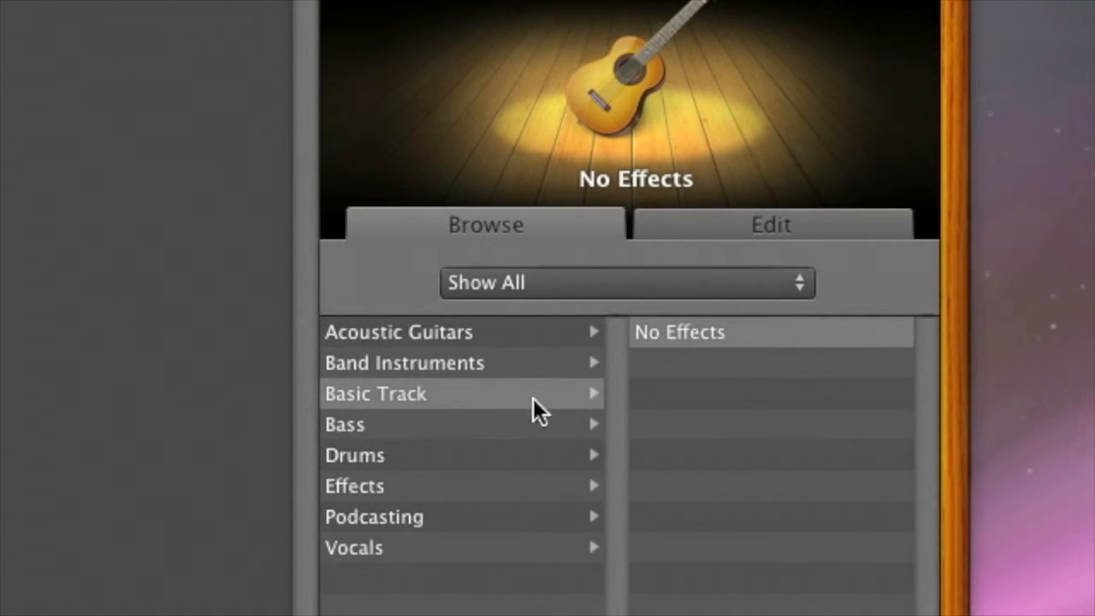
Apply the Swirling Echoes preset from the Acoustic Guitars category to the track
click(529, 336)
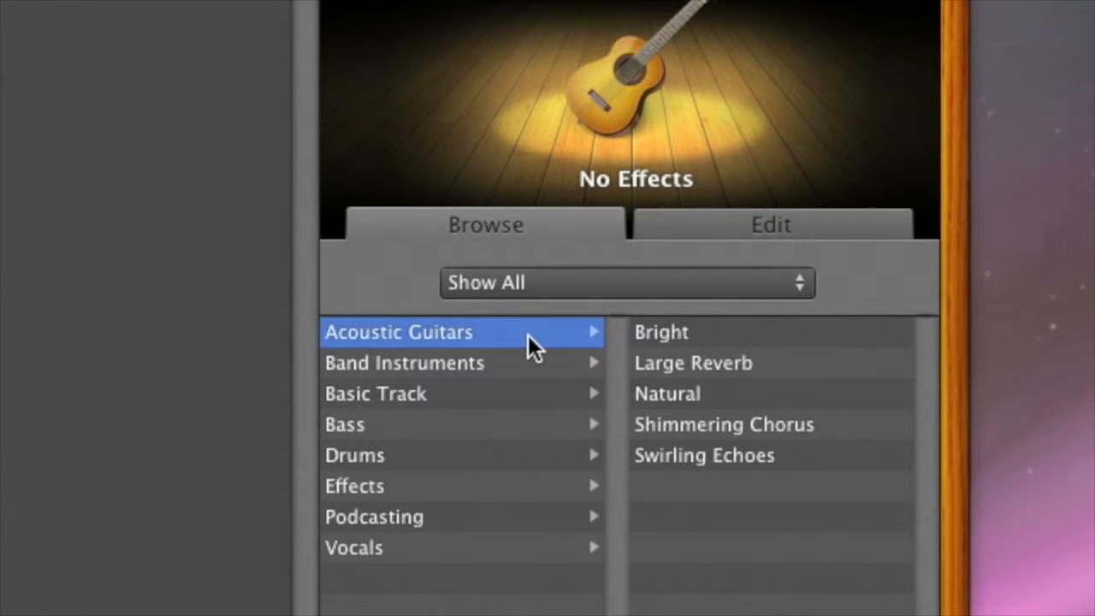
click(823, 455)
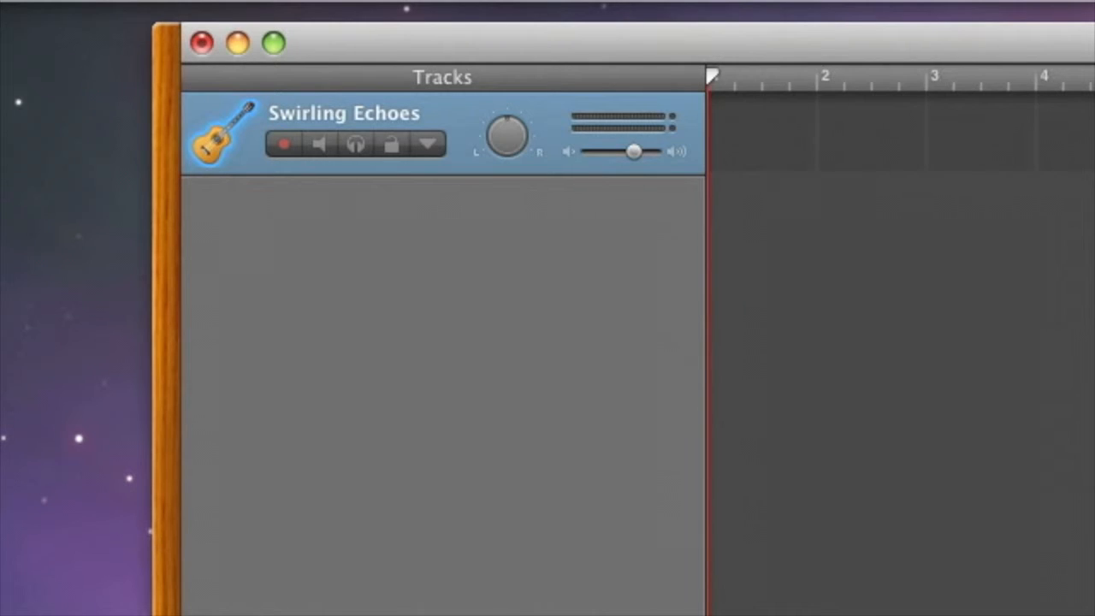
Enable Count In and start recording on the Swirling Echoes track
click(482, 1)
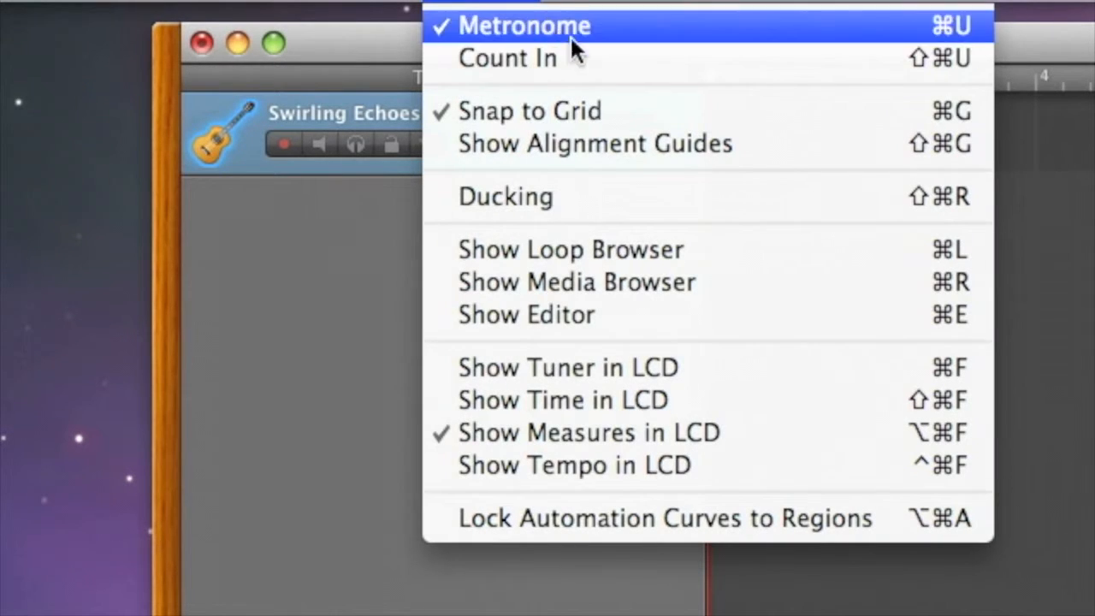
click(591, 54)
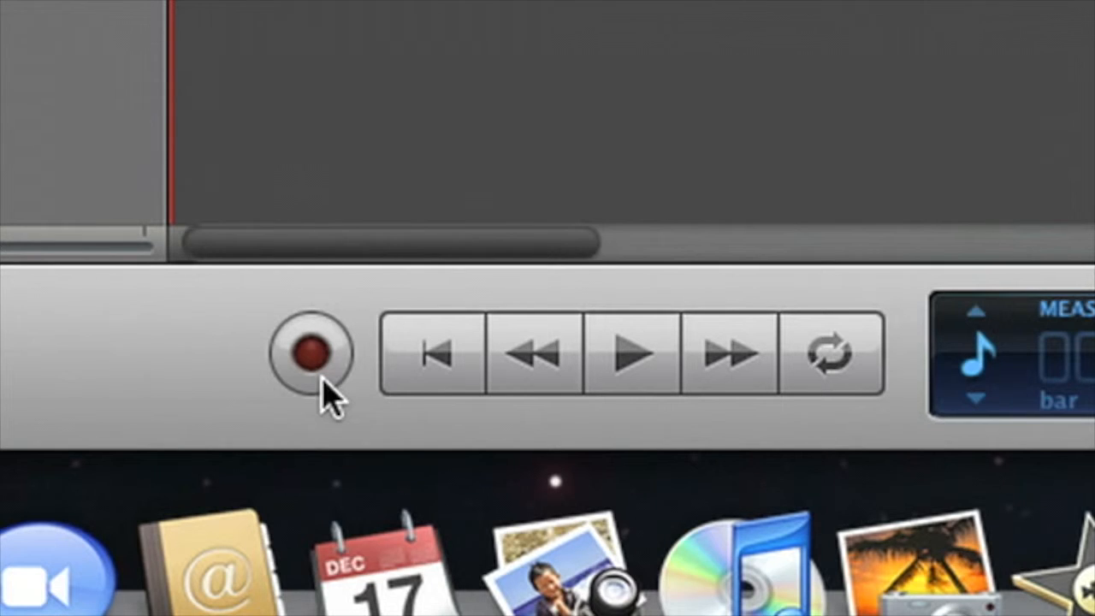
click(321, 382)
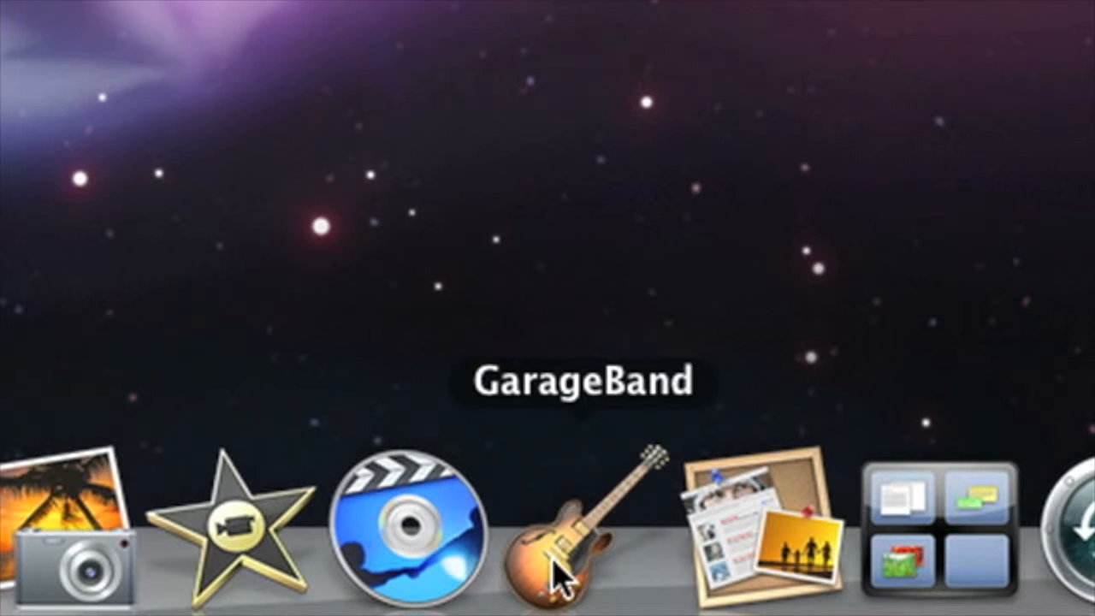
Launch GarageBand and create a new project from the Electric Guitar template
click(552, 566)
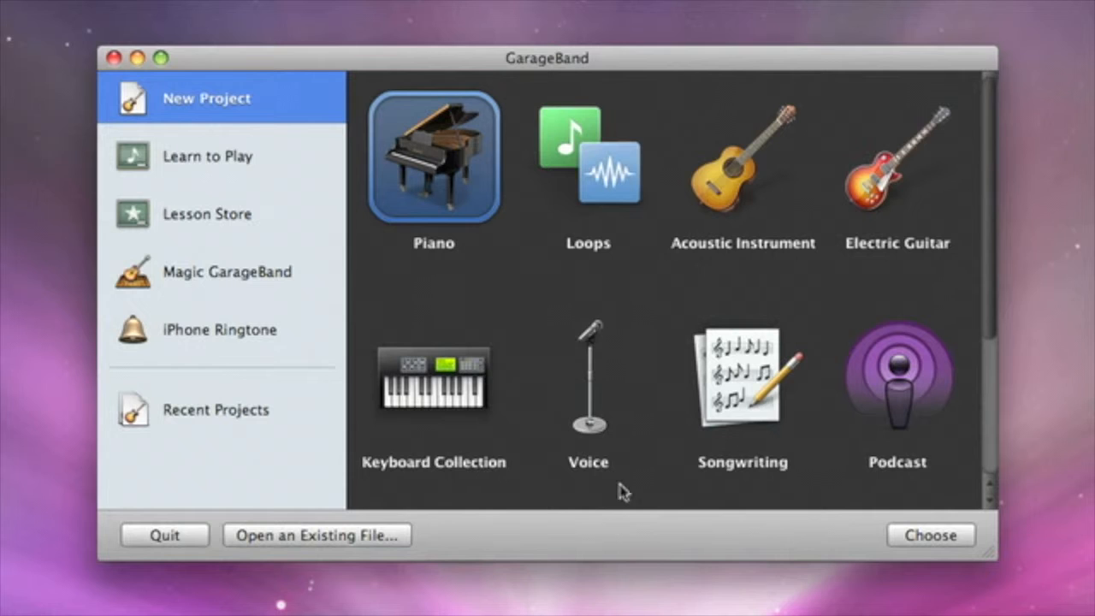
click(866, 182)
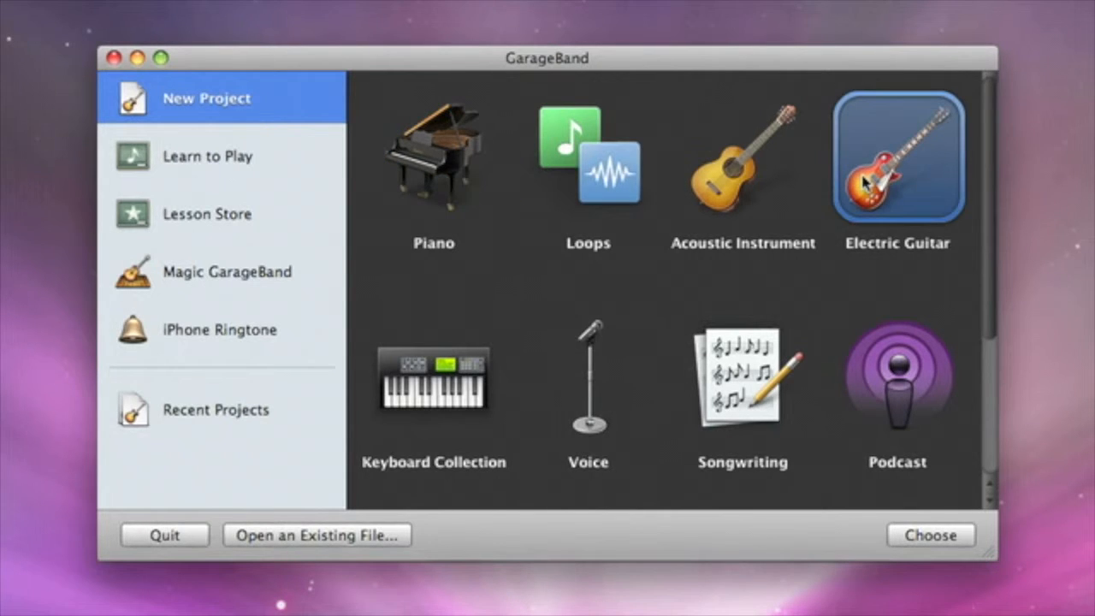
click(969, 534)
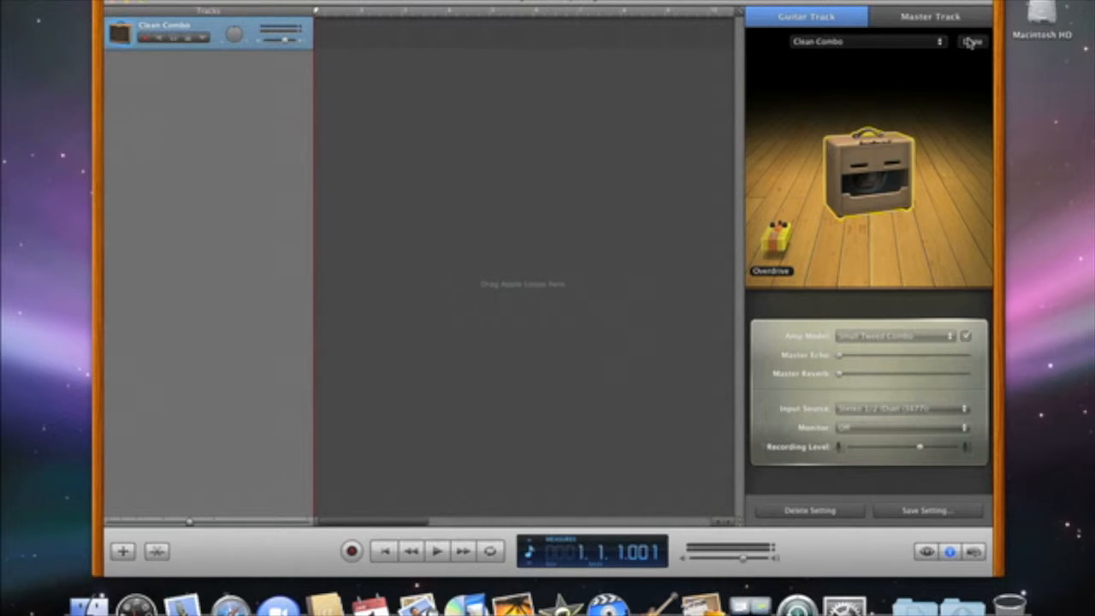
Set the guitar track's input source to Mono 1 (Duet (3877)) and its monitoring to On with Feedback Protection
click(972, 41)
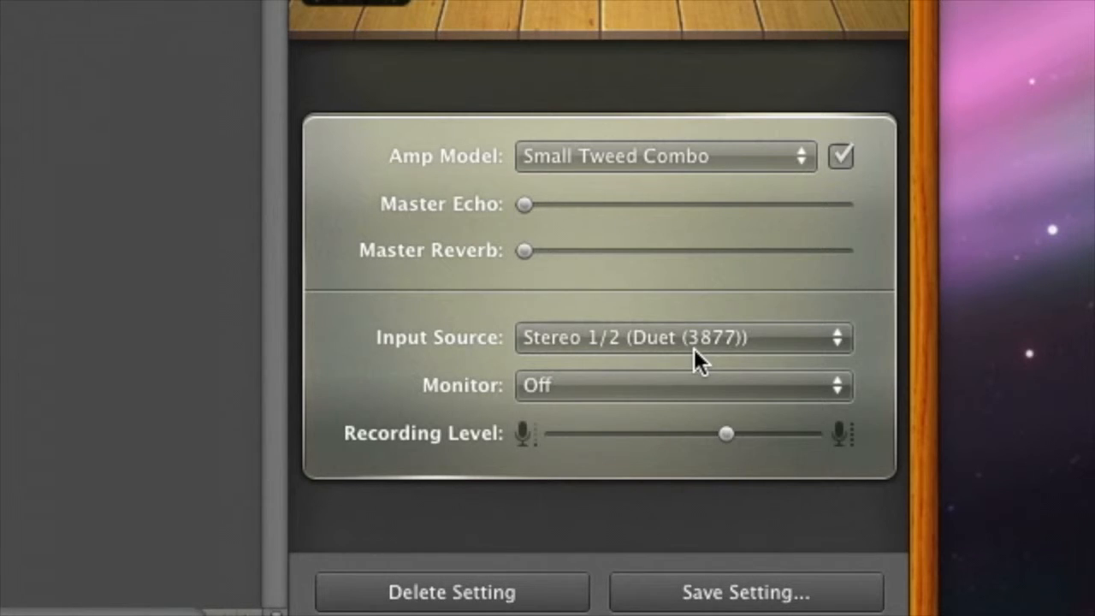
click(907, 412)
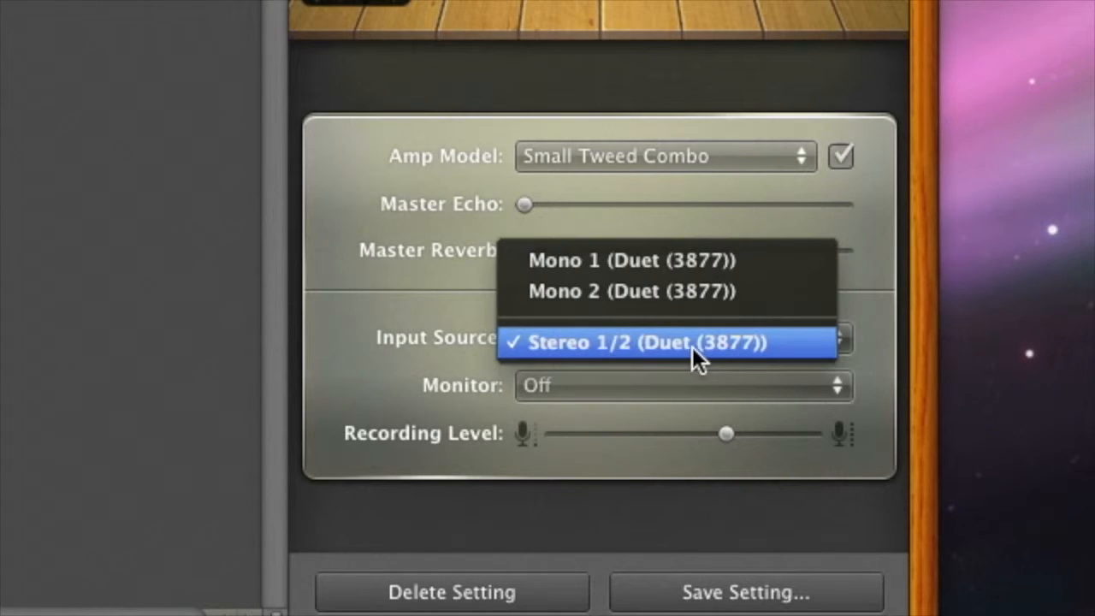
click(669, 267)
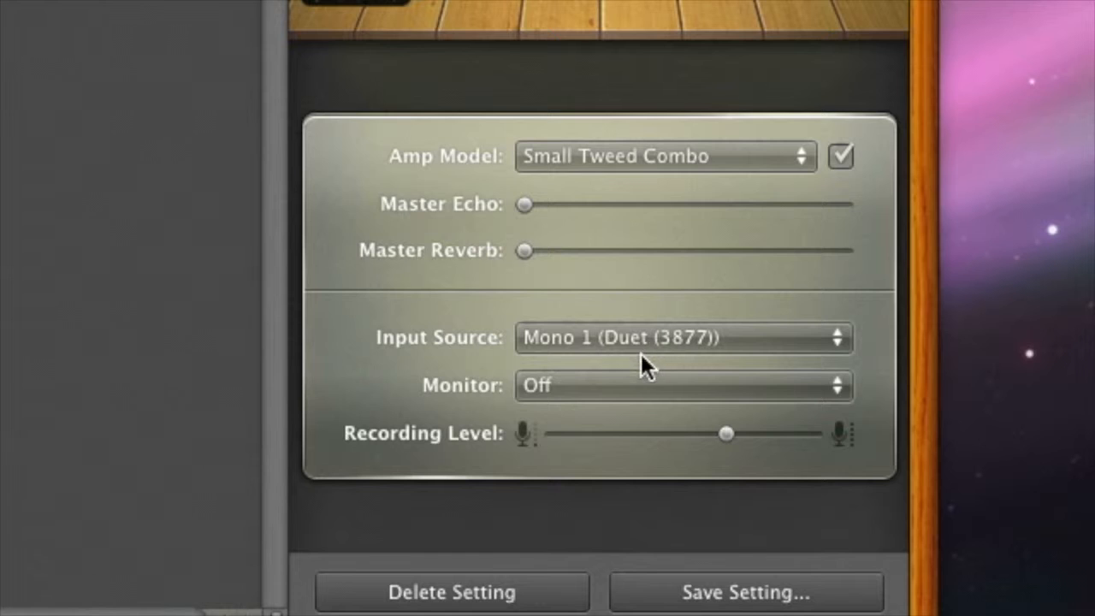
click(633, 385)
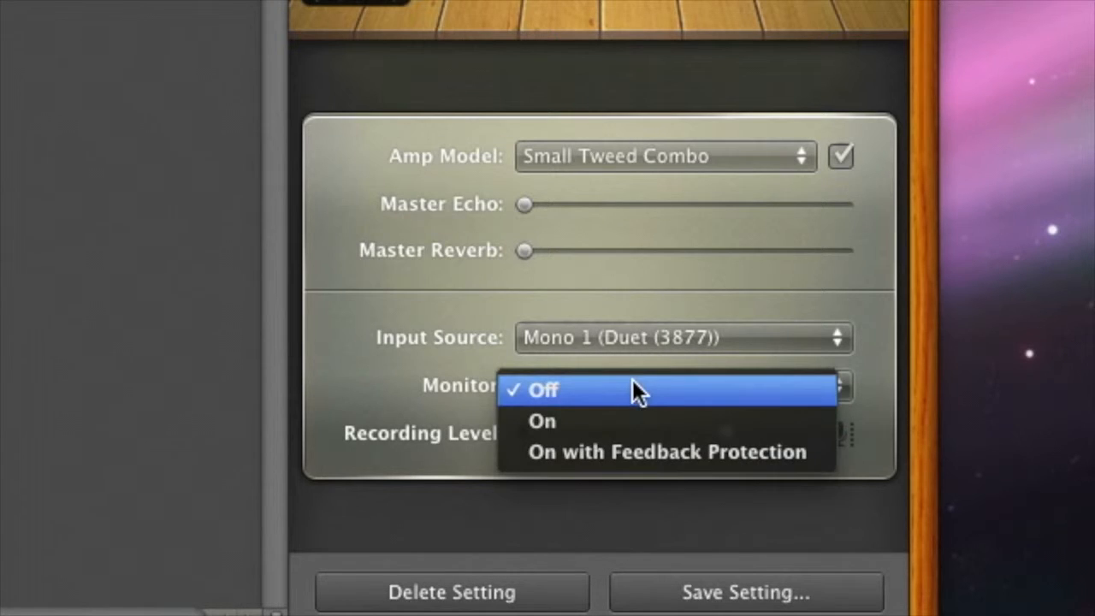
click(620, 454)
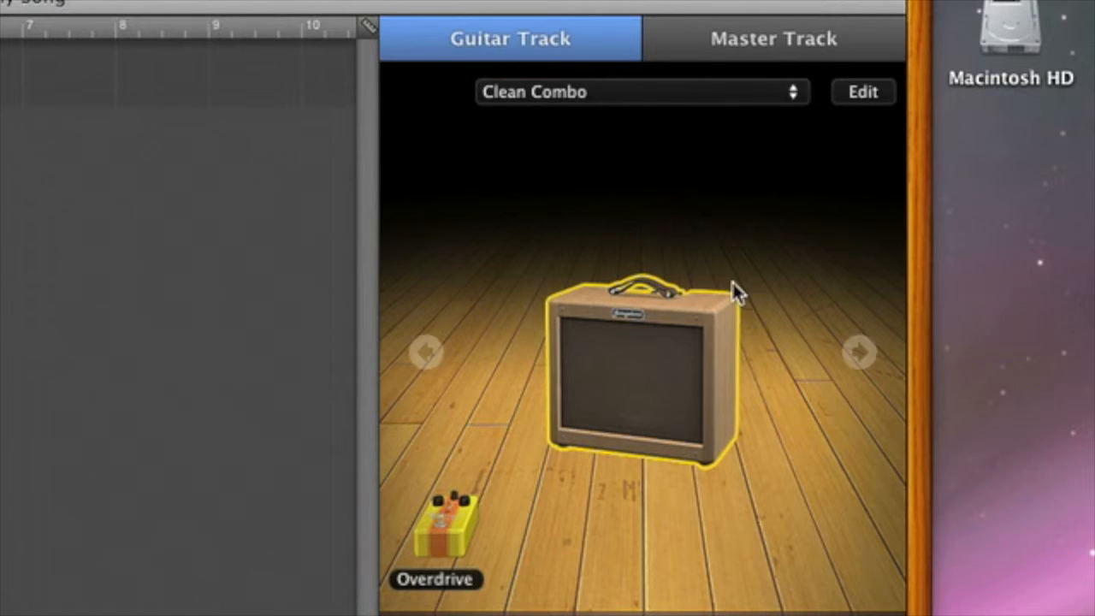
Try the Crystal Arpeggios preset on the guitar track and replace it with the Liverpool Bright preset
click(708, 101)
click(706, 151)
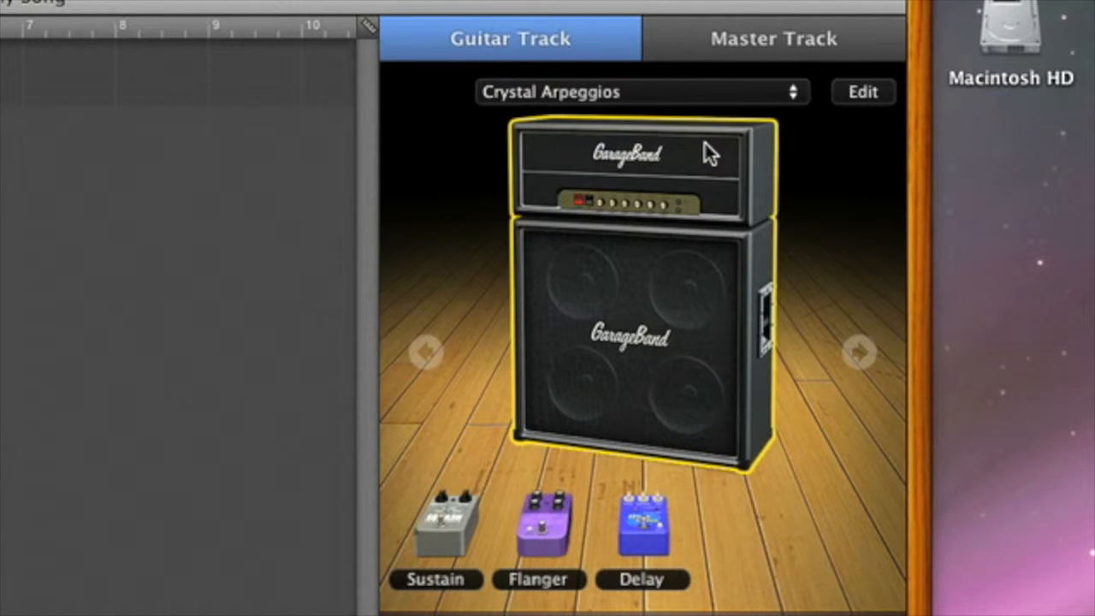
click(707, 93)
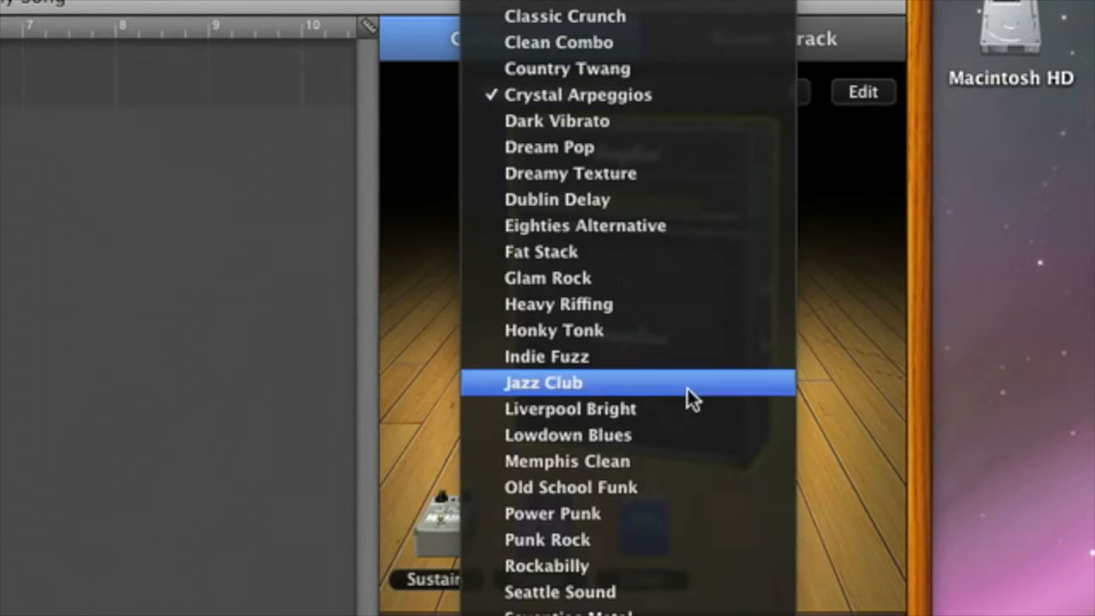
click(690, 414)
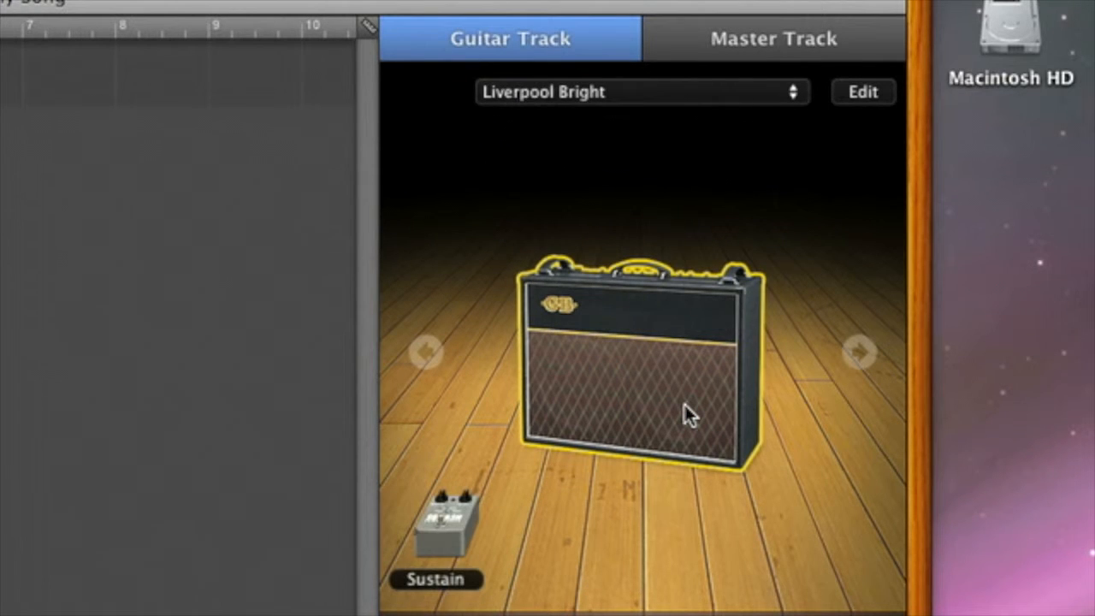
Browse through the amp models and switch the guitar track's amp to the Blackface Combo
click(843, 353)
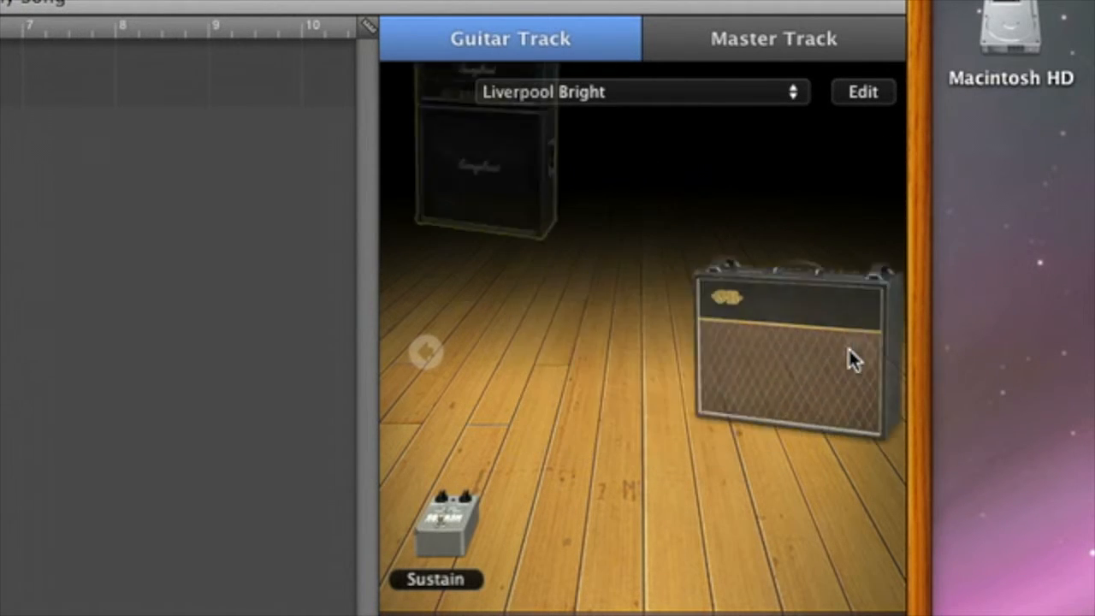
click(848, 352)
click(851, 355)
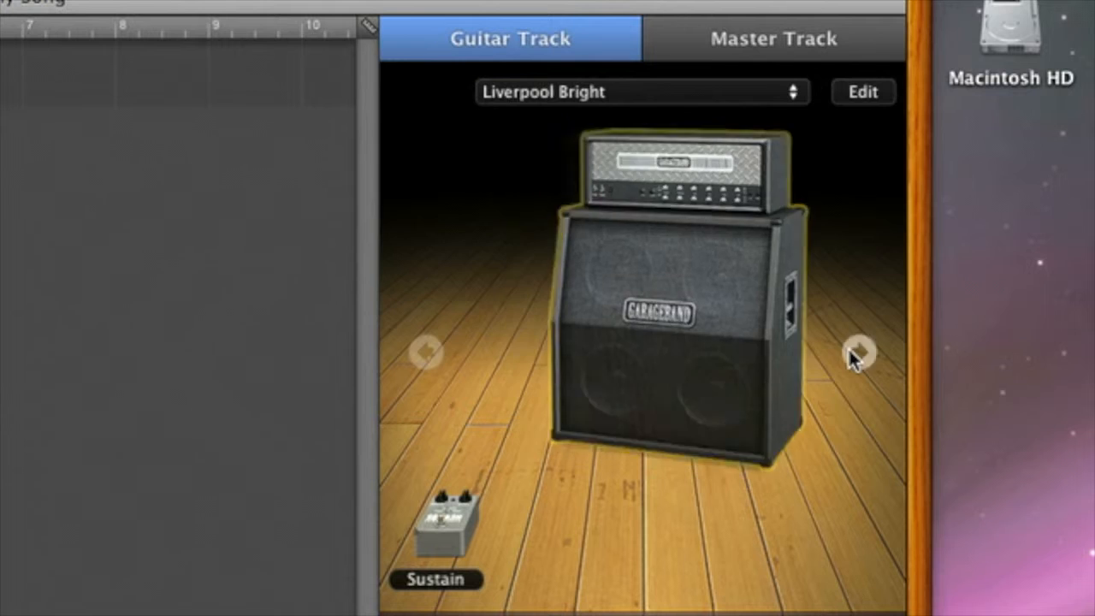
click(852, 355)
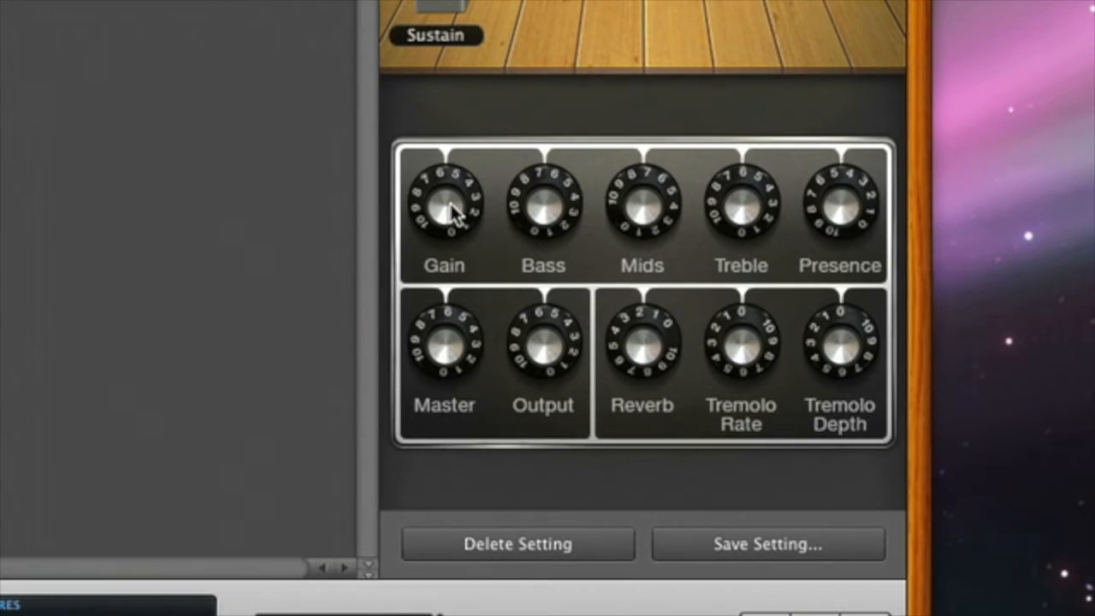
Raise the amp's Gain and Treble and lower its Mids
drag(449, 201, 448, 166)
drag(739, 188, 739, 152)
drag(648, 202, 655, 226)
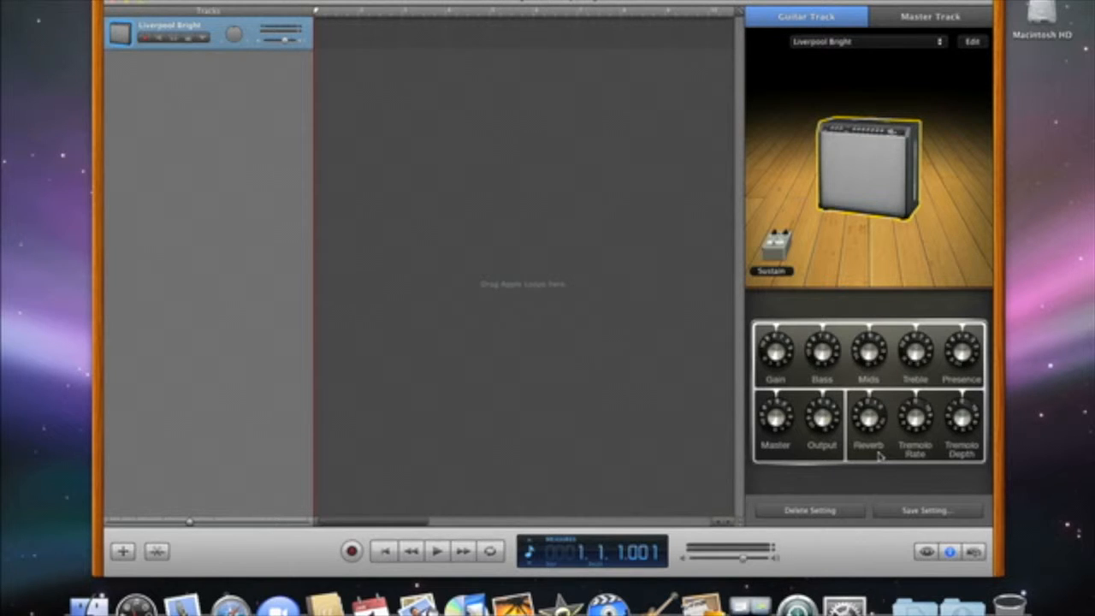
Add the Robo Flanger and Blue Echo stompboxes in the two free slots after the Sustain pedal
click(972, 43)
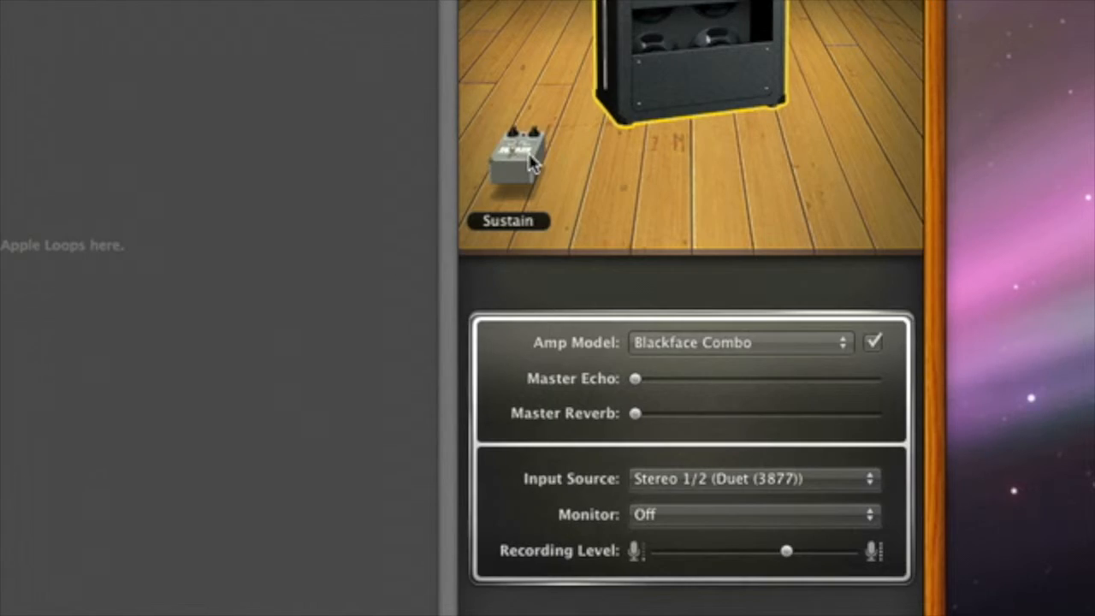
click(783, 237)
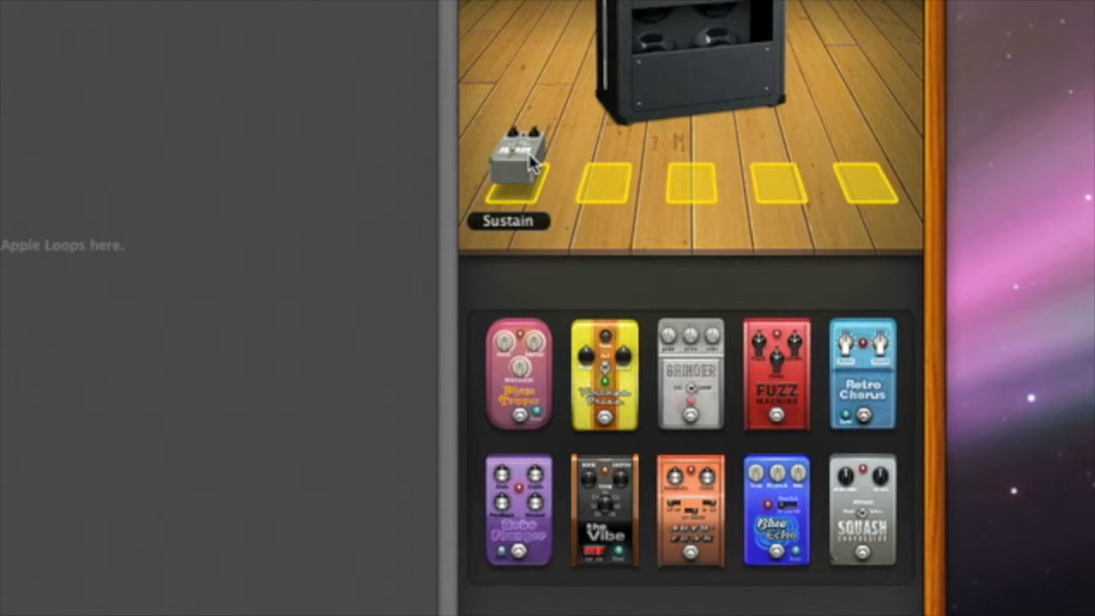
drag(538, 521, 633, 206)
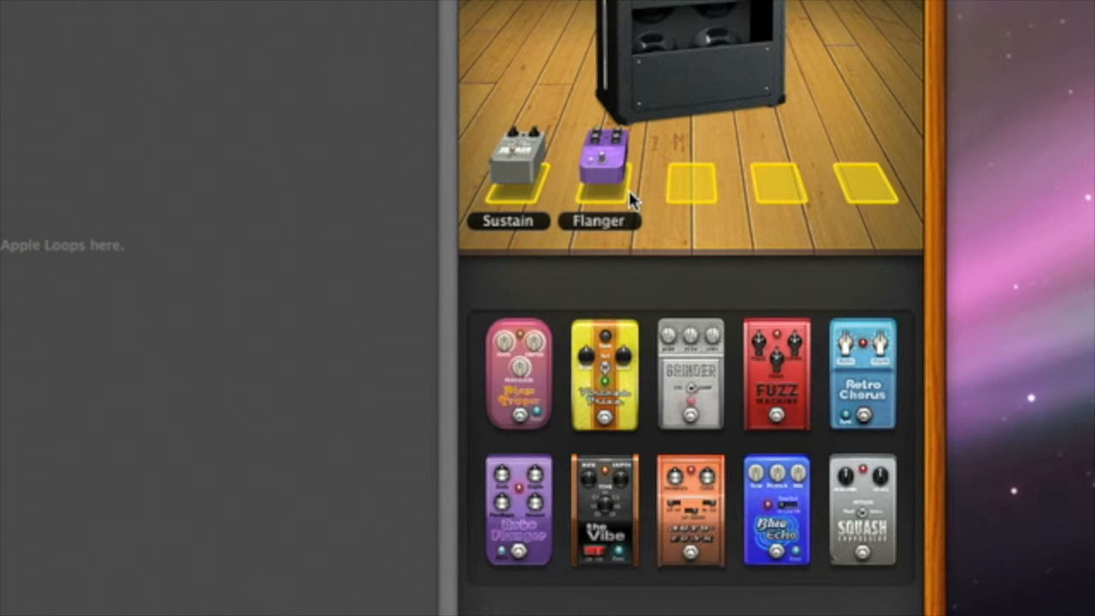
drag(770, 527, 695, 189)
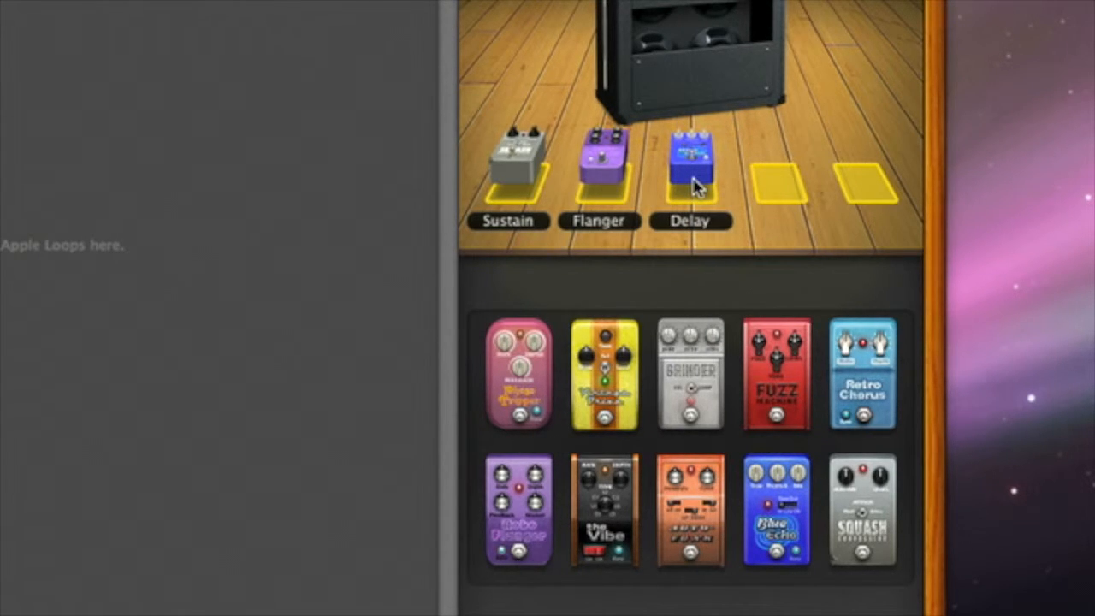
Replace the Flanger pedal with the Retro Chorus and view its controls before returning to the amp
drag(860, 377, 599, 160)
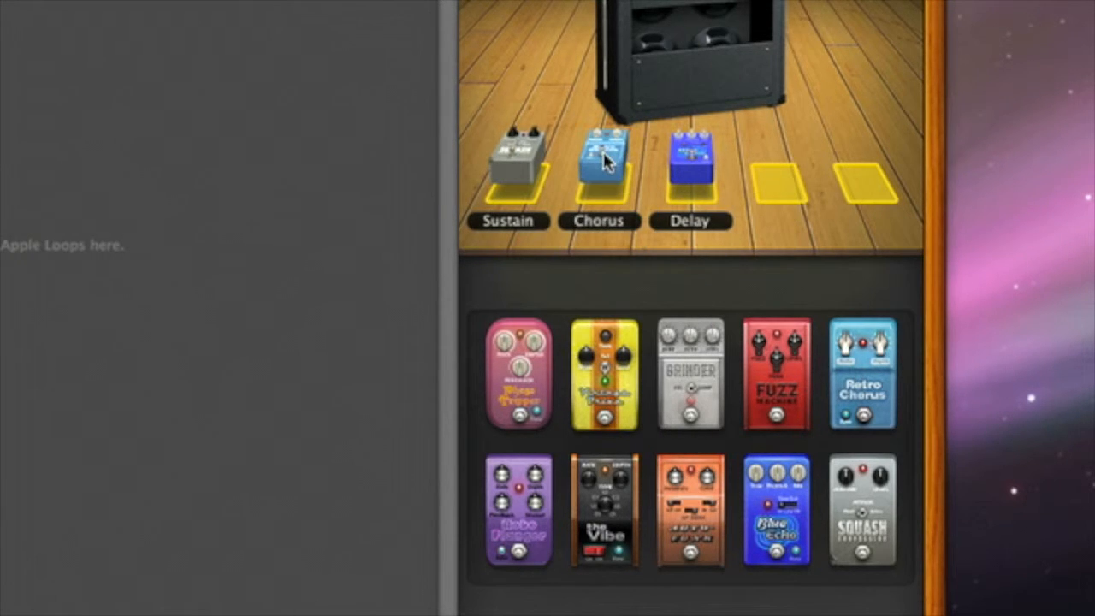
click(604, 160)
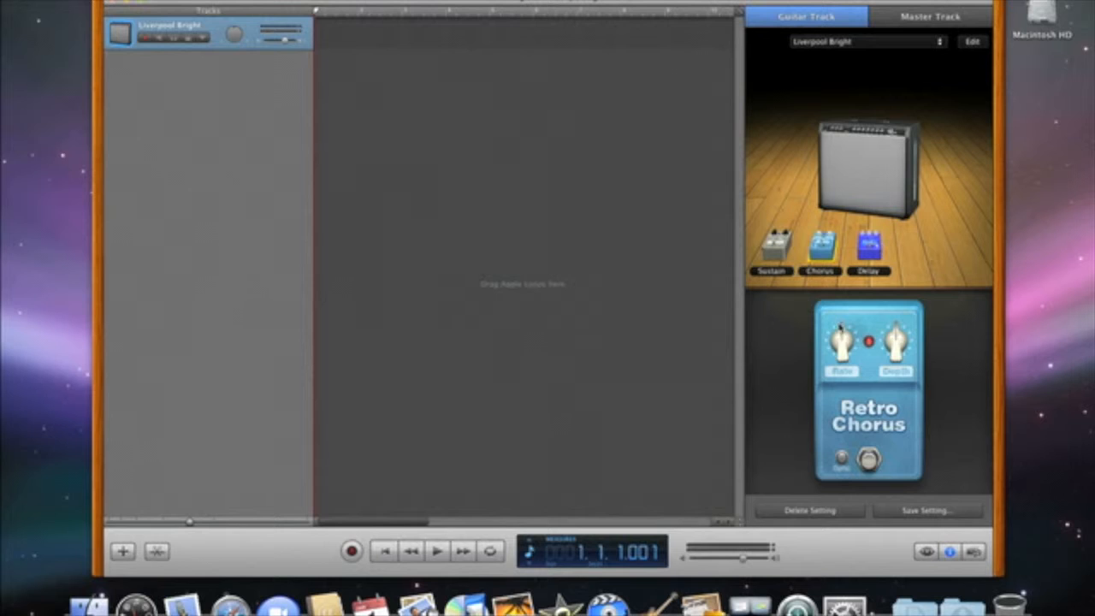
click(879, 171)
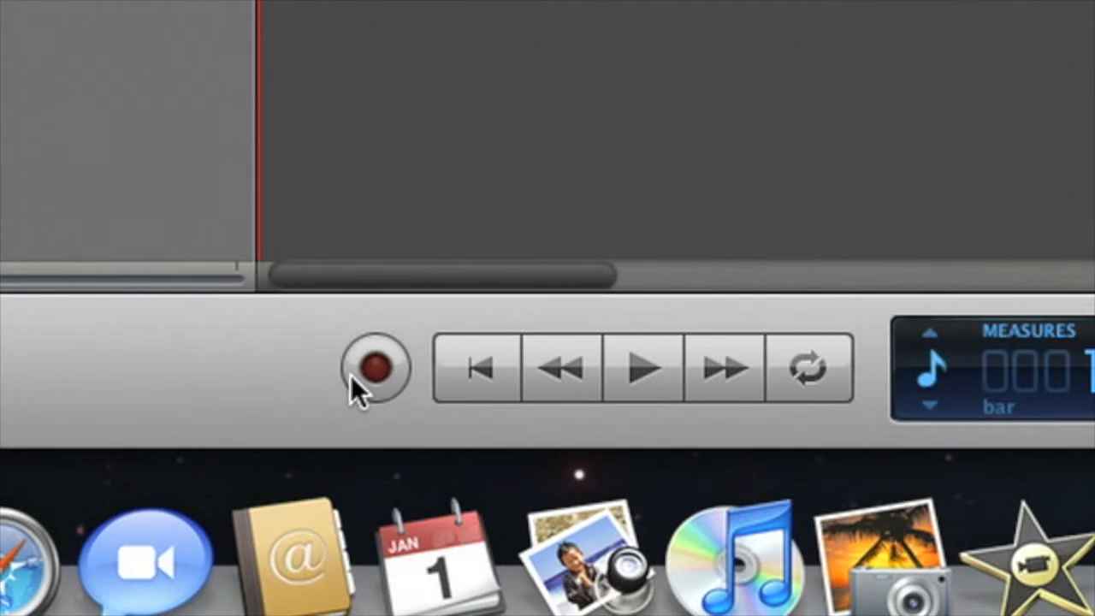
Record a take on the Liverpool Bright track and play it back from the beginning
click(352, 376)
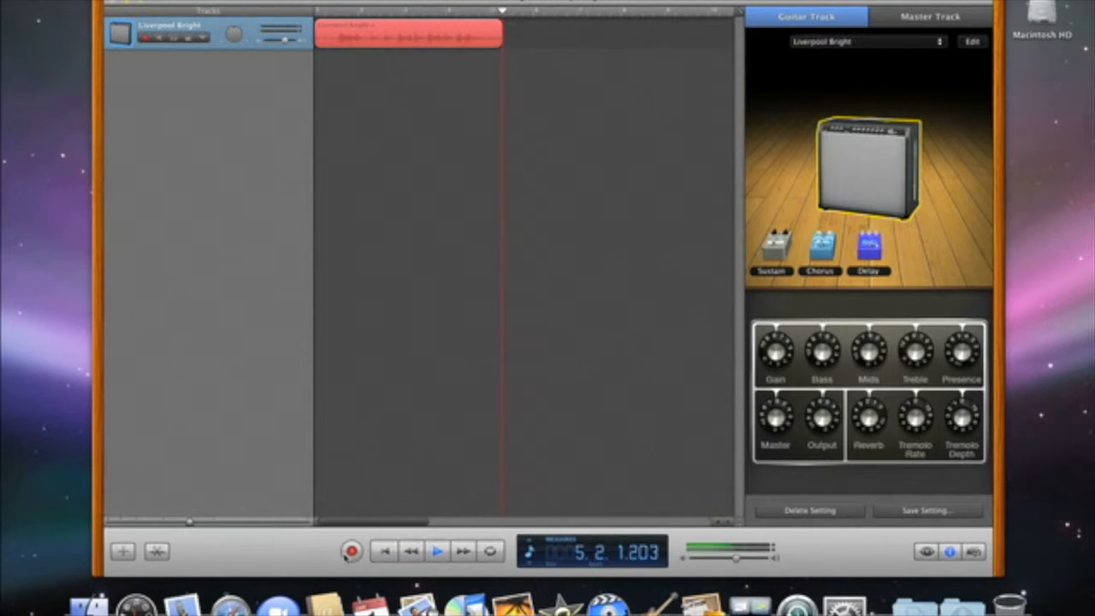
key(space)
key(Return)
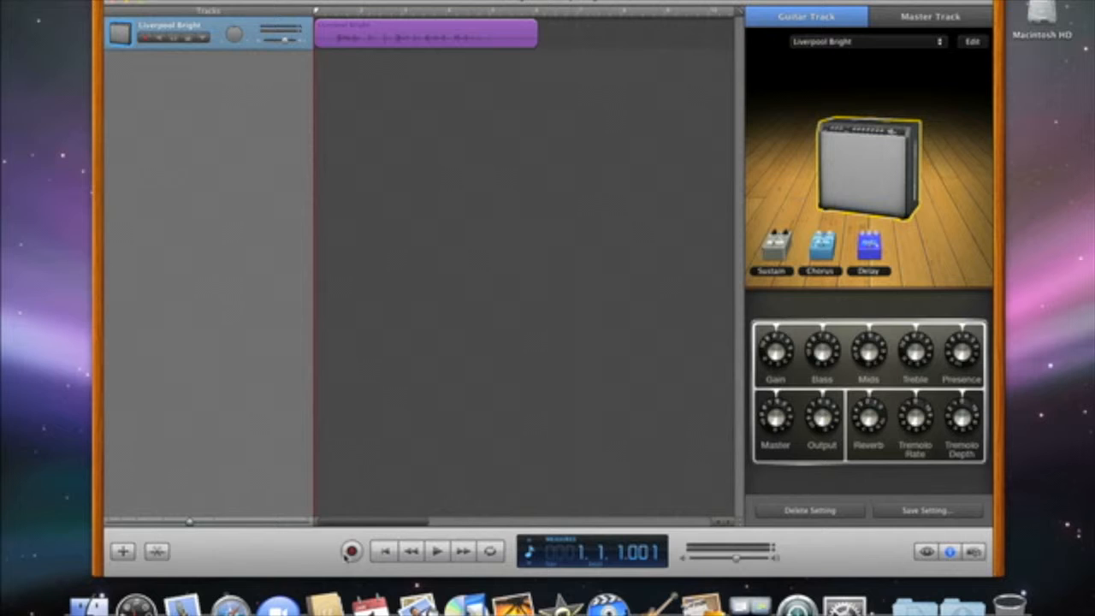
click(436, 552)
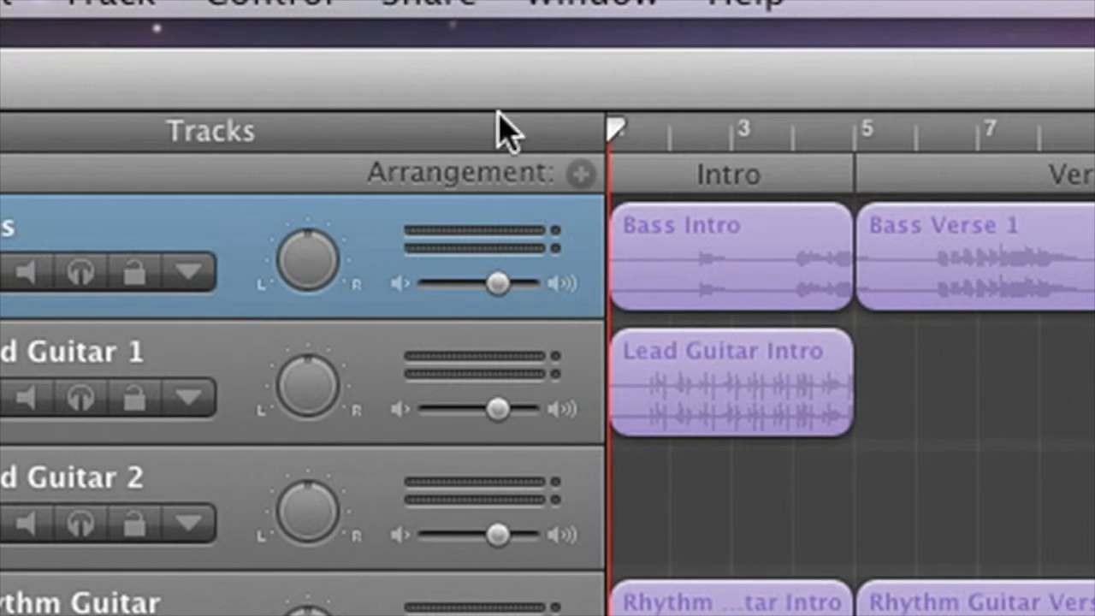
Send the finished song to iTunes, compressed with the MP3 Encoder at Higher Quality
click(266, 0)
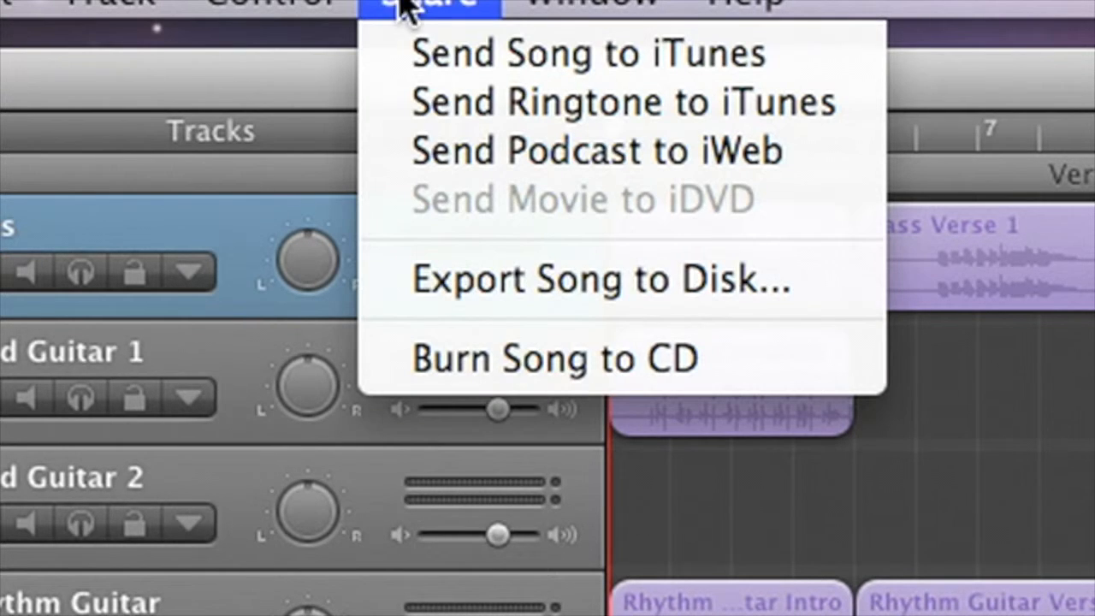
click(377, 55)
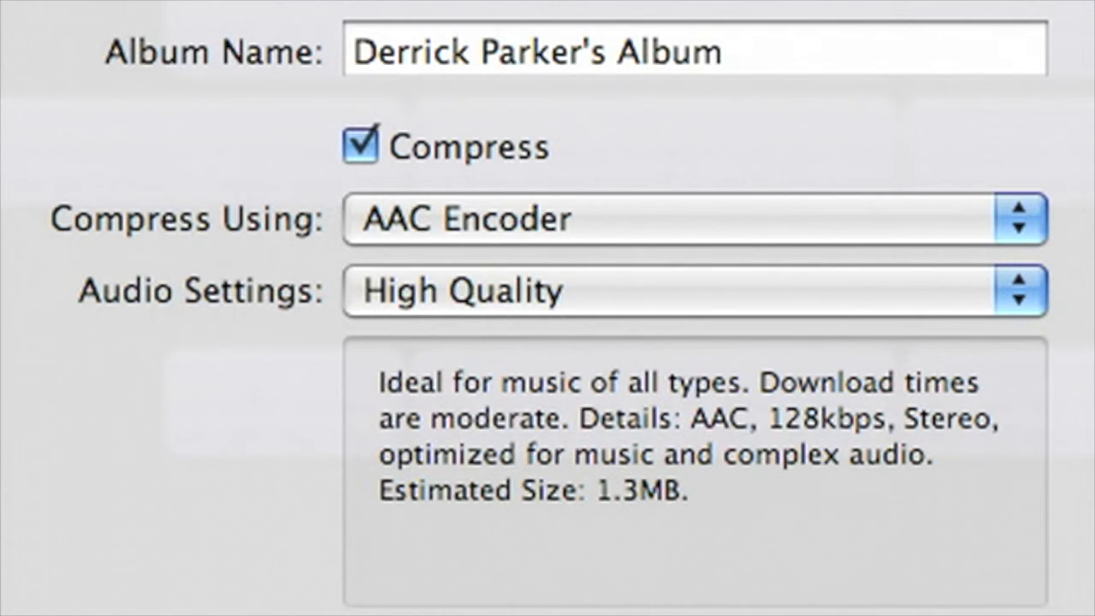
click(676, 235)
click(682, 272)
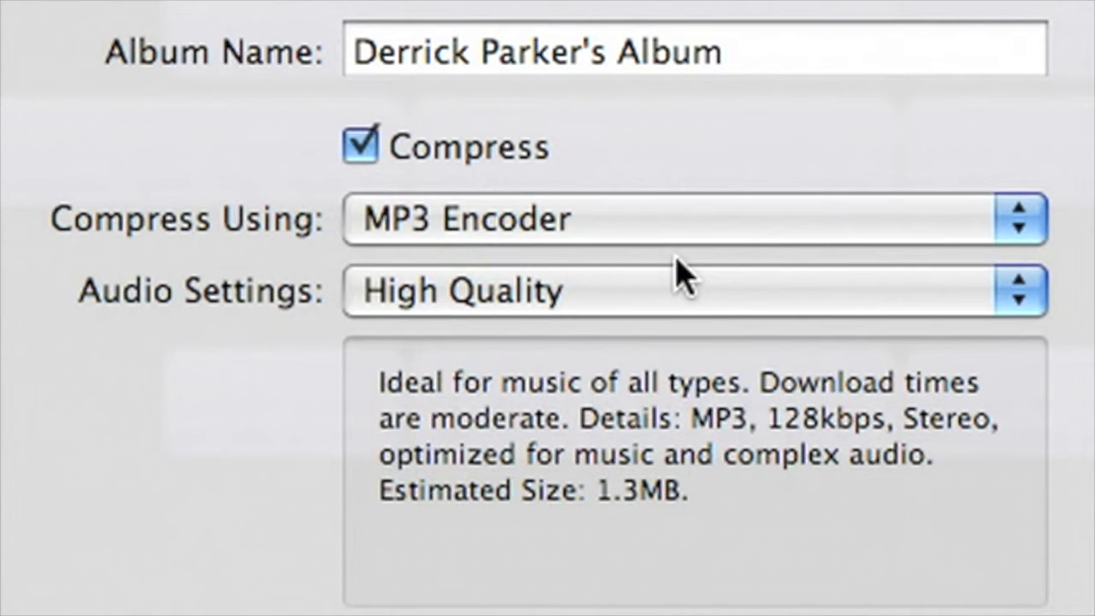
click(689, 291)
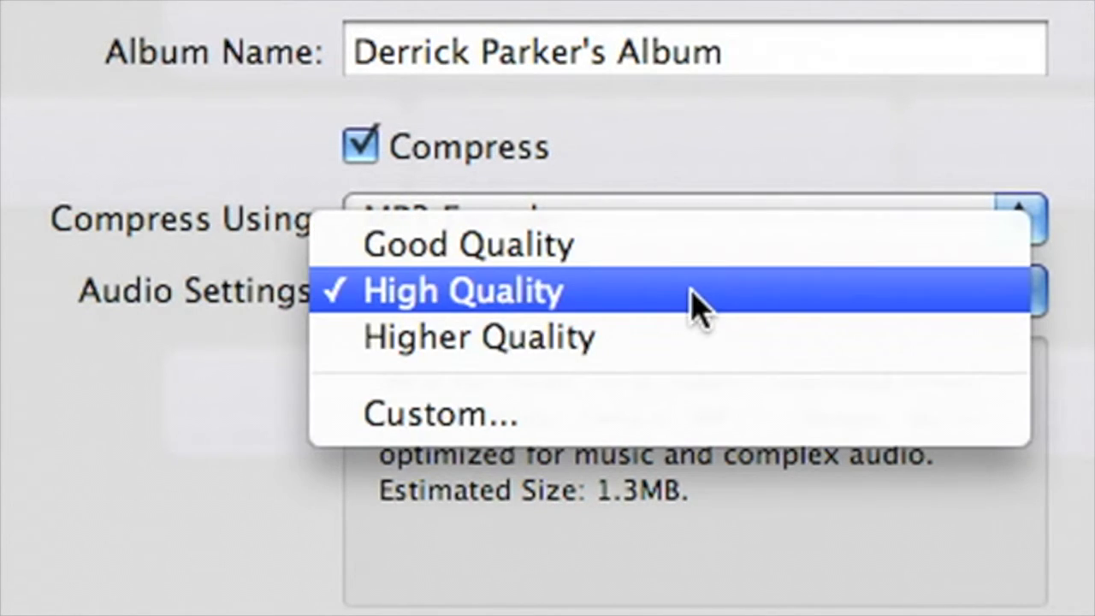
click(697, 336)
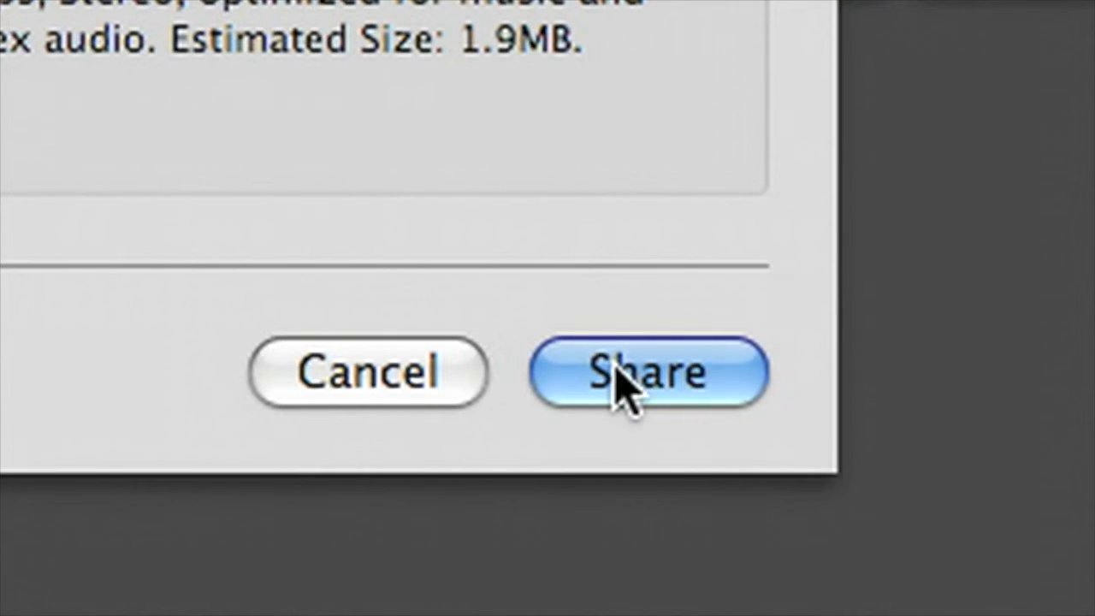
click(615, 362)
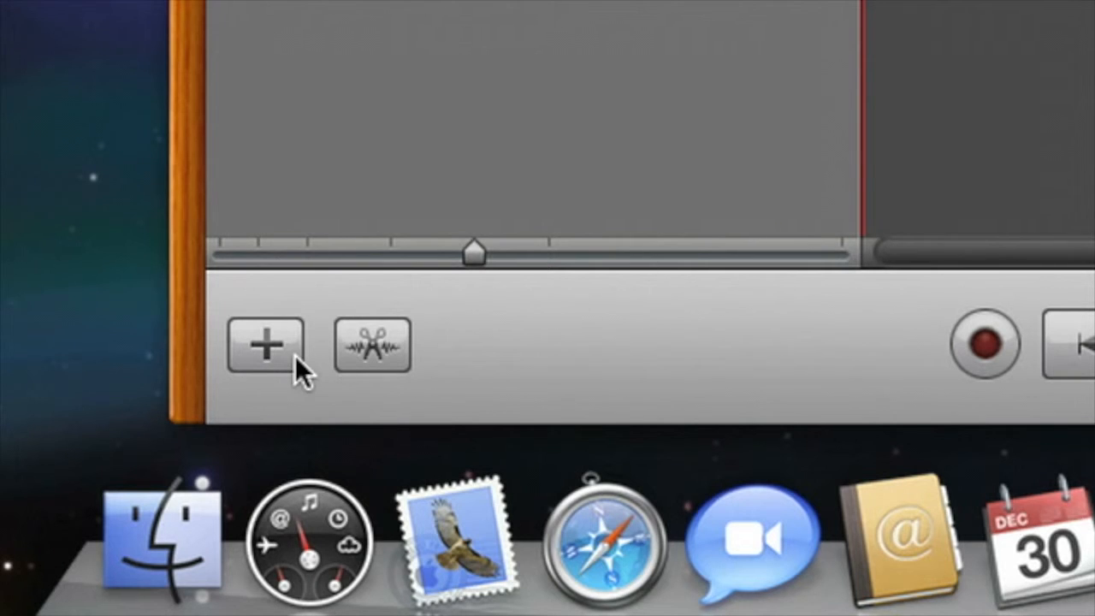
Add a new Software Instrument track to the My Song project and open Musical Typing
click(293, 355)
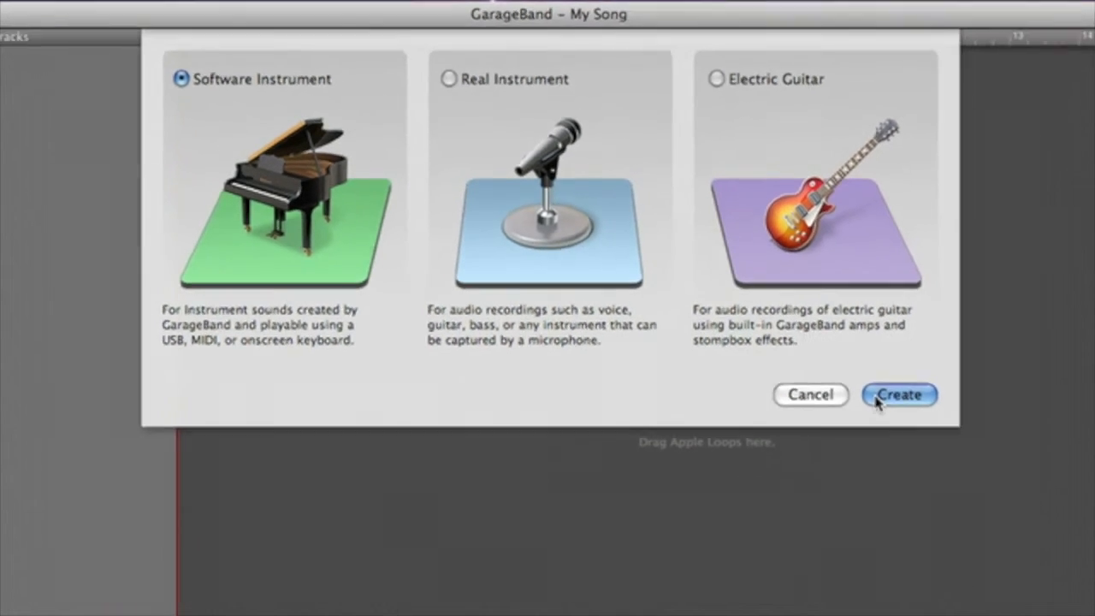
click(939, 482)
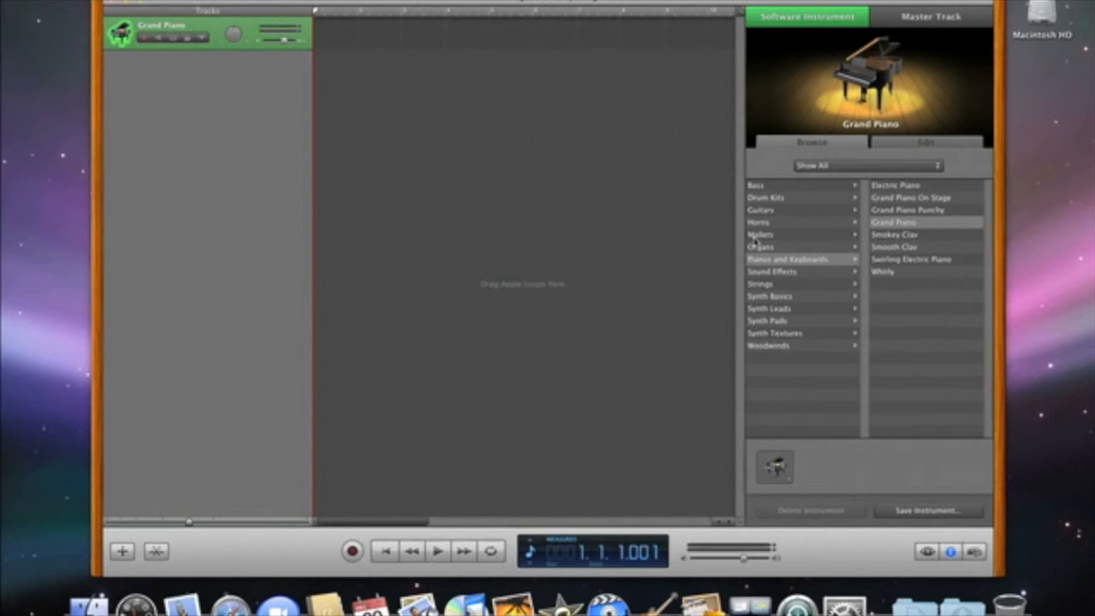
key(shift+super+k)
Play a series of Grand Piano notes with Musical Typing to audition the instrument
key(y)
key(j)
key(l)
key(k)
key(semicolon)
key(h)
key(k)
key(f)
key(g)
key(k)
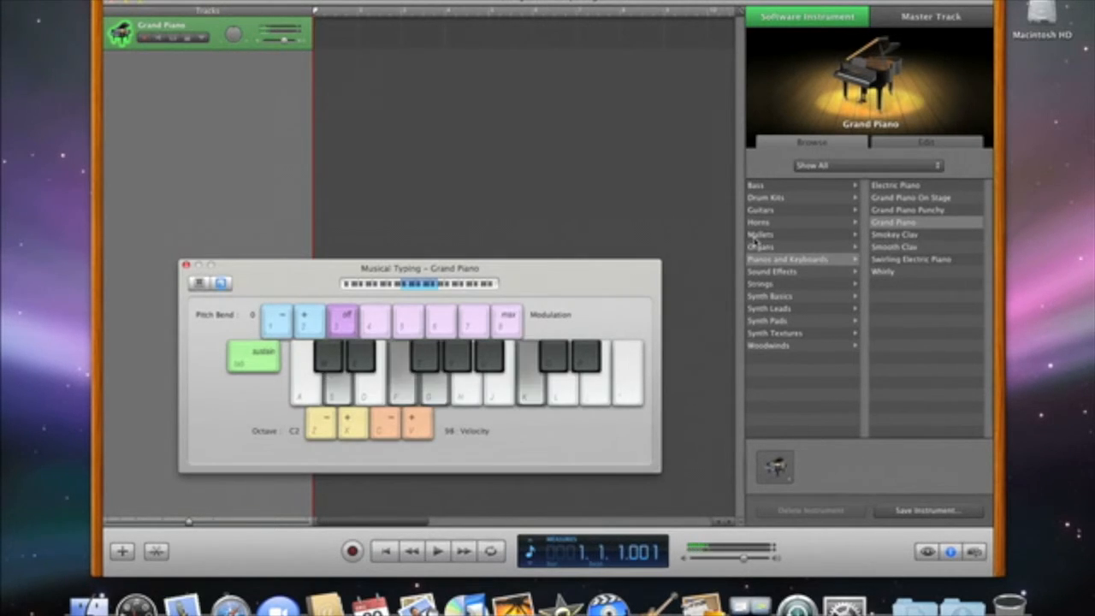
key(a)
key(k)
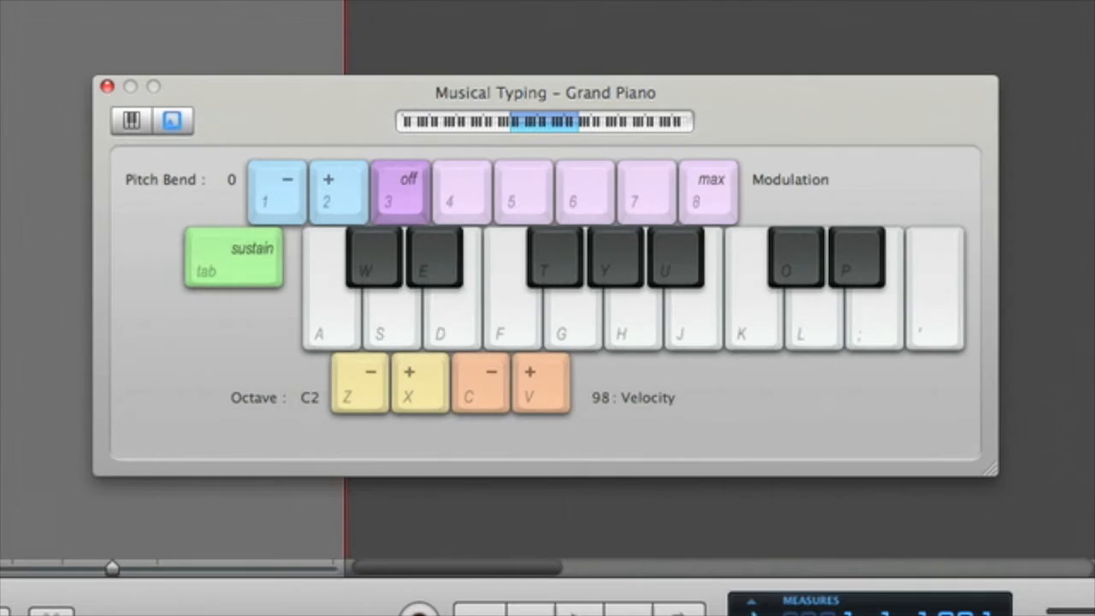
Play the D and K notes together in Musical Typing, raising the octave three times from C2 and repeating them at each octave
key(d)
key(k)
key(x)
key(d)
key(k)
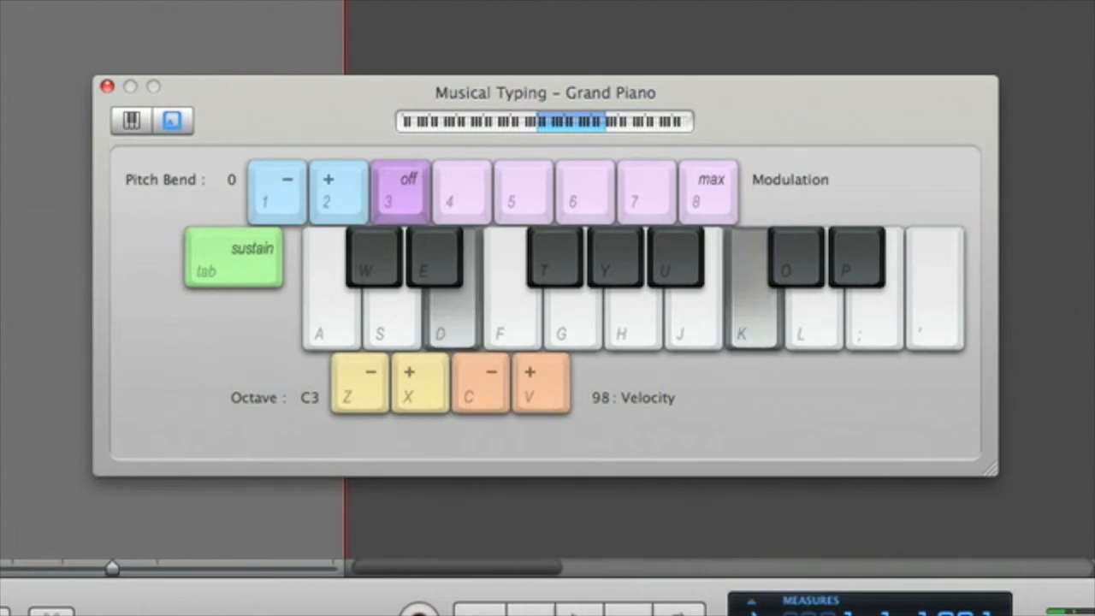
key(x)
key(d)
key(k)
key(x)
key(d)
key(k)
Lower the Musical Typing octave one step at a time back to C2, playing the D and K notes at each octave
key(z)
key(d)
key(k)
key(z)
key(d)
key(k)
key(z)
key(d)
key(k)
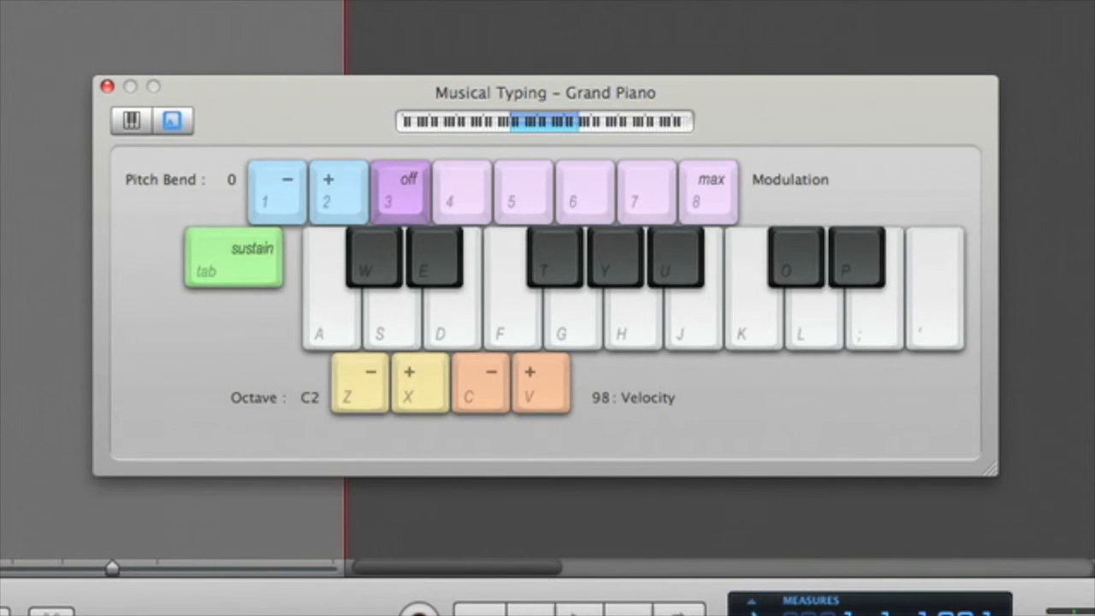
Switch from Musical Typing to the onscreen piano keyboard and play a few Grand Piano notes across different octaves
click(142, 123)
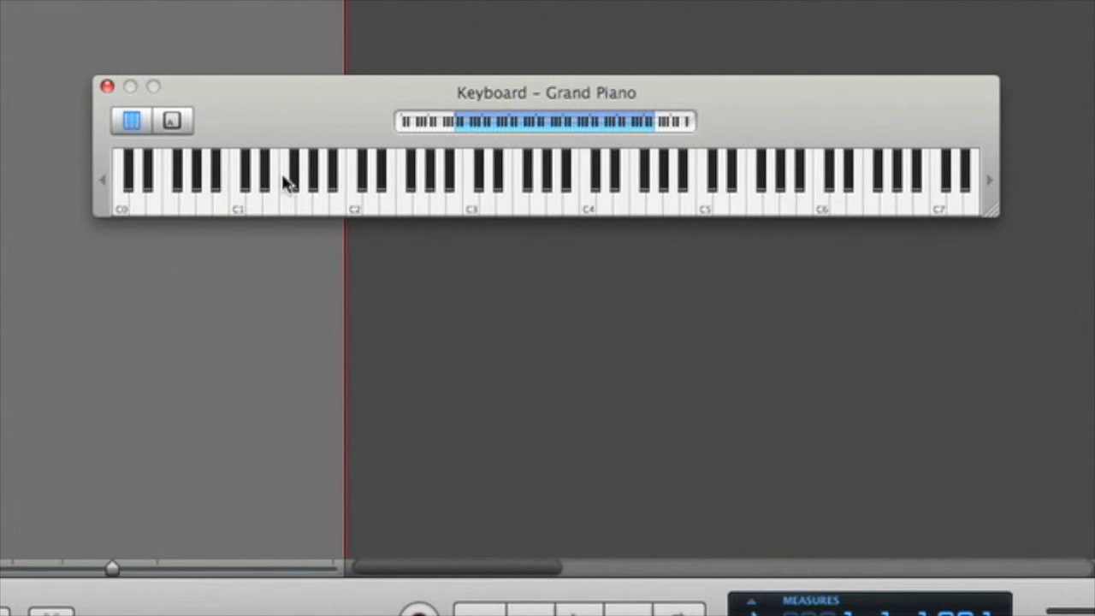
click(543, 214)
click(470, 205)
click(240, 203)
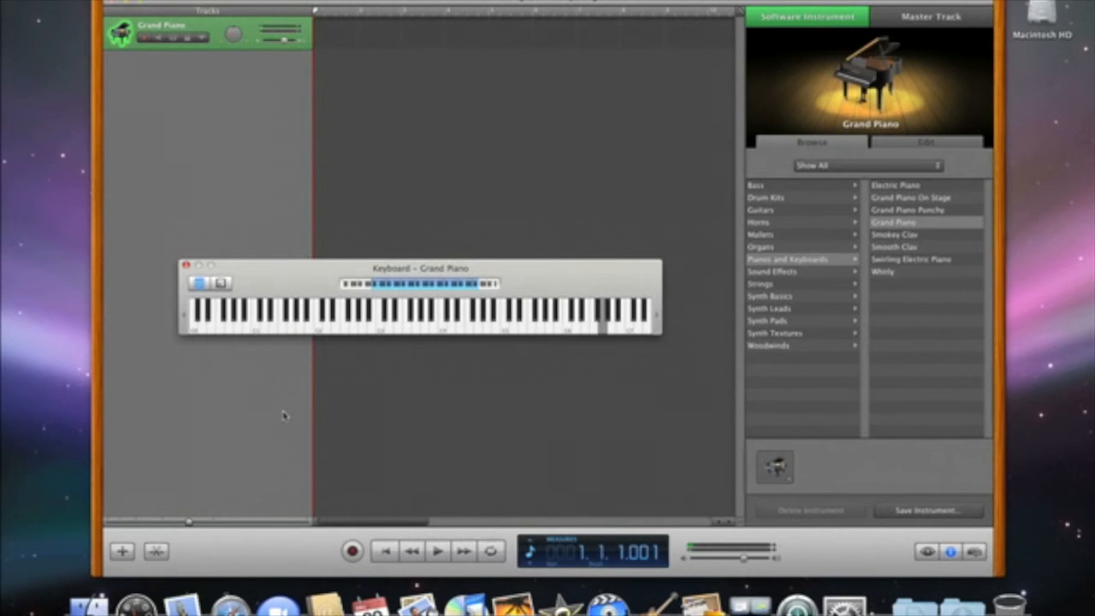
Change the software instrument track's sound to Steel String Acoustic from the Guitars category
click(815, 211)
click(909, 248)
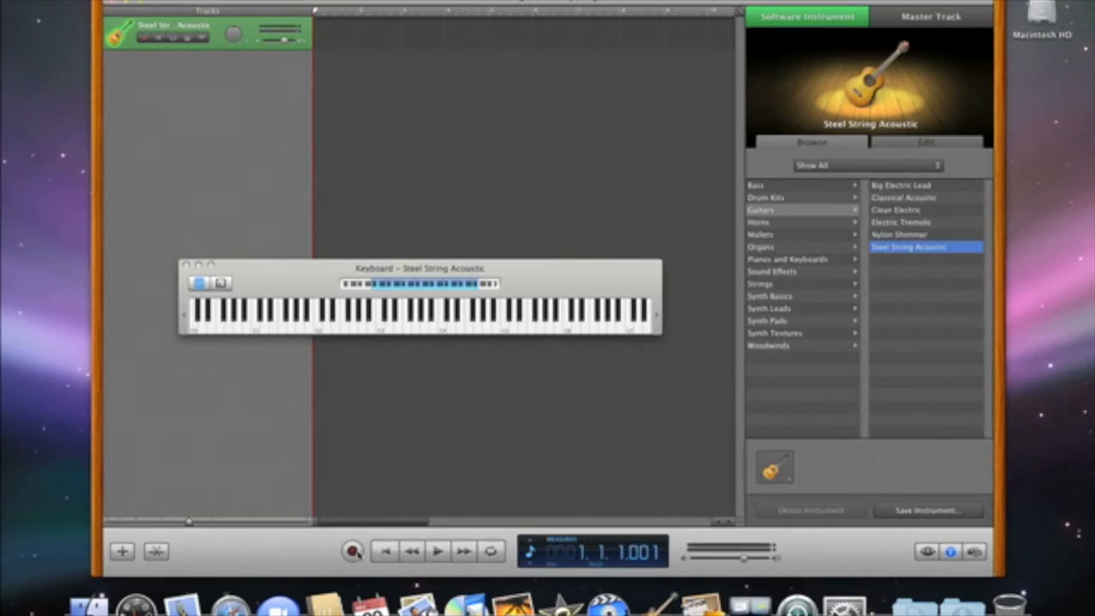
Record a short take on the Steel String Acoustic track and play it back from the beginning
click(522, 370)
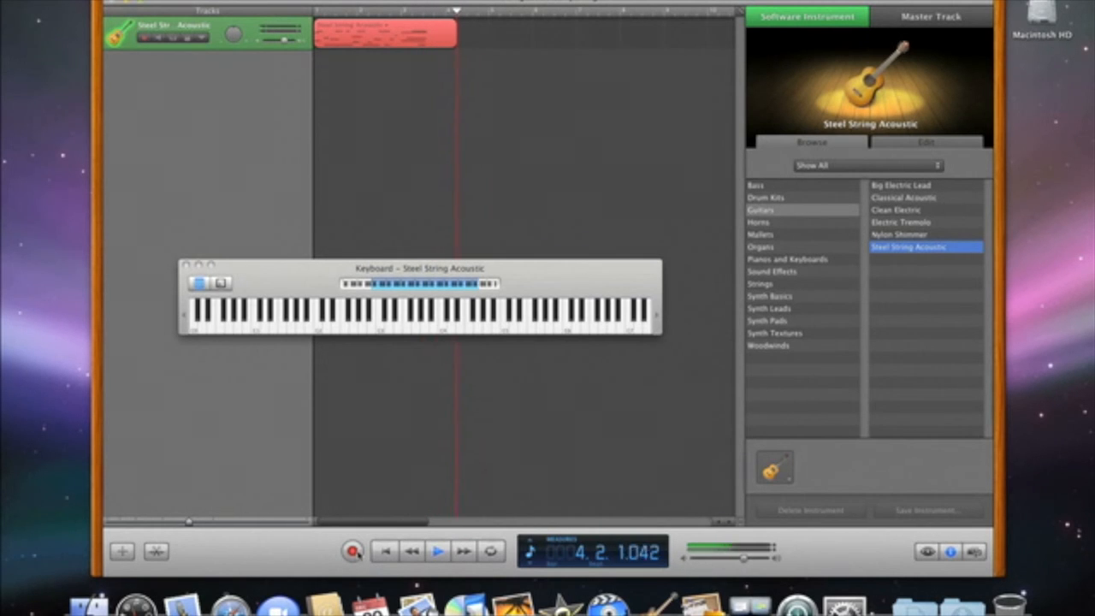
key(space)
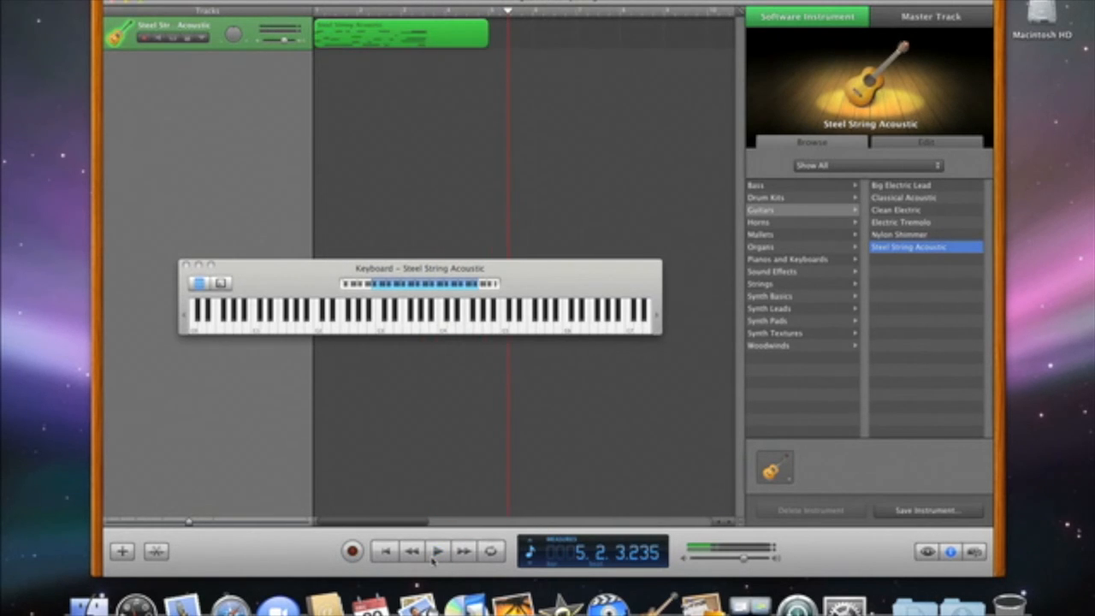
click(385, 554)
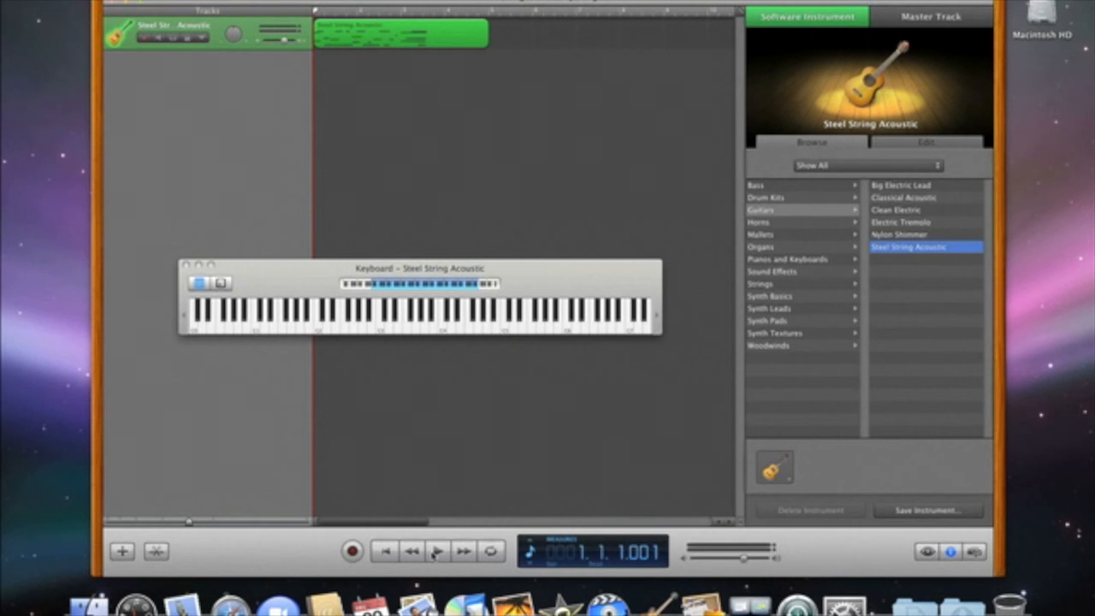
click(437, 552)
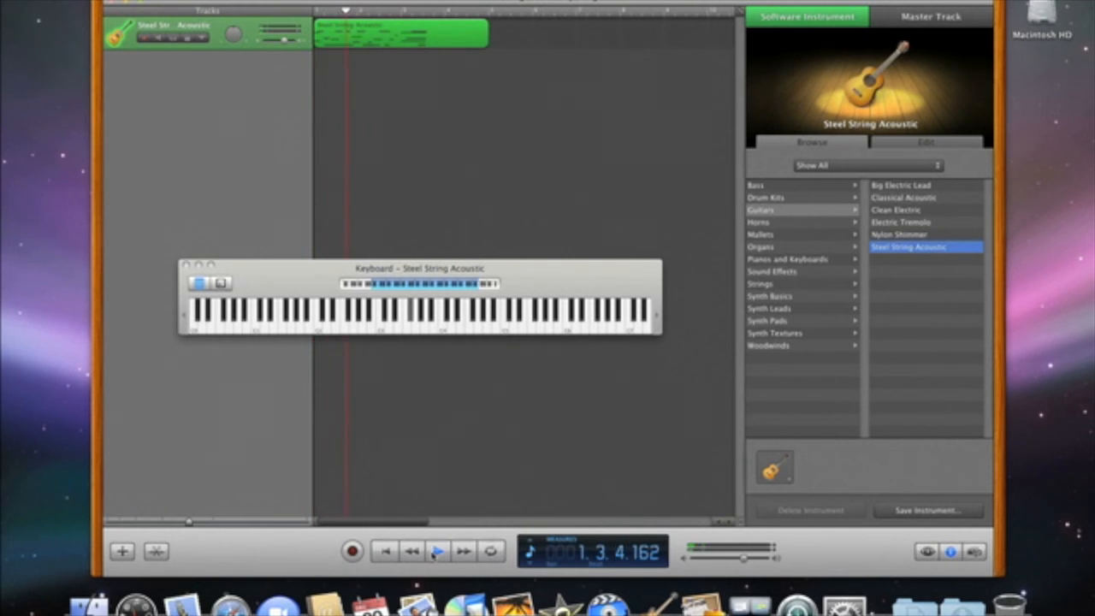